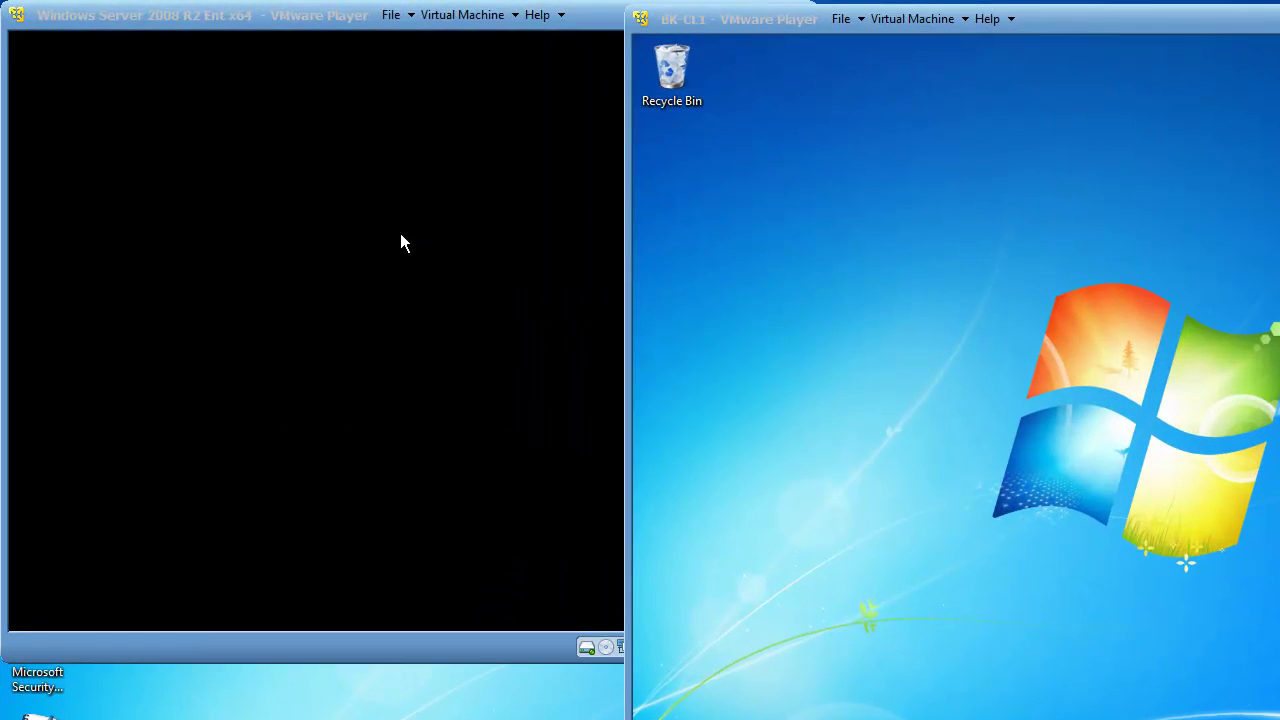
Step: Switch from the Server VM window to the BK-CL1 Windows 7 client window in VMware Player
{"action": "left_click", "coordinate": [337, 168]}
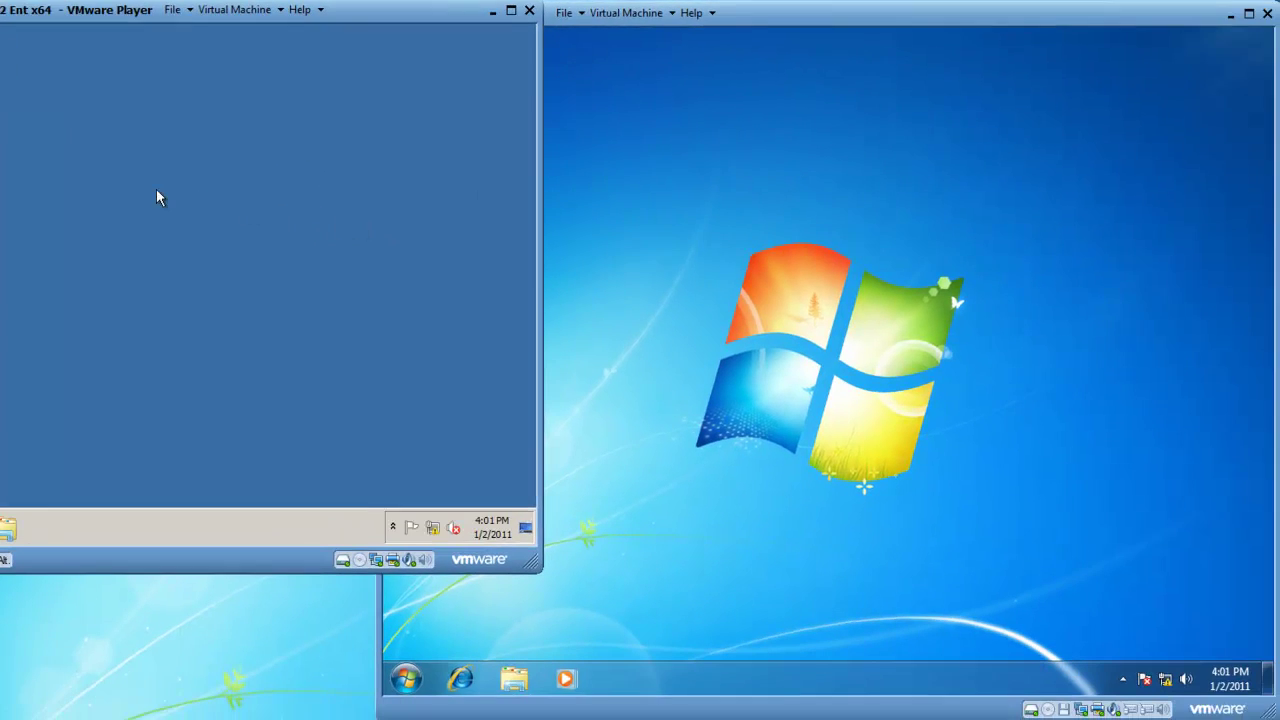
{"action": "left_click", "coordinate": [619, 168]}
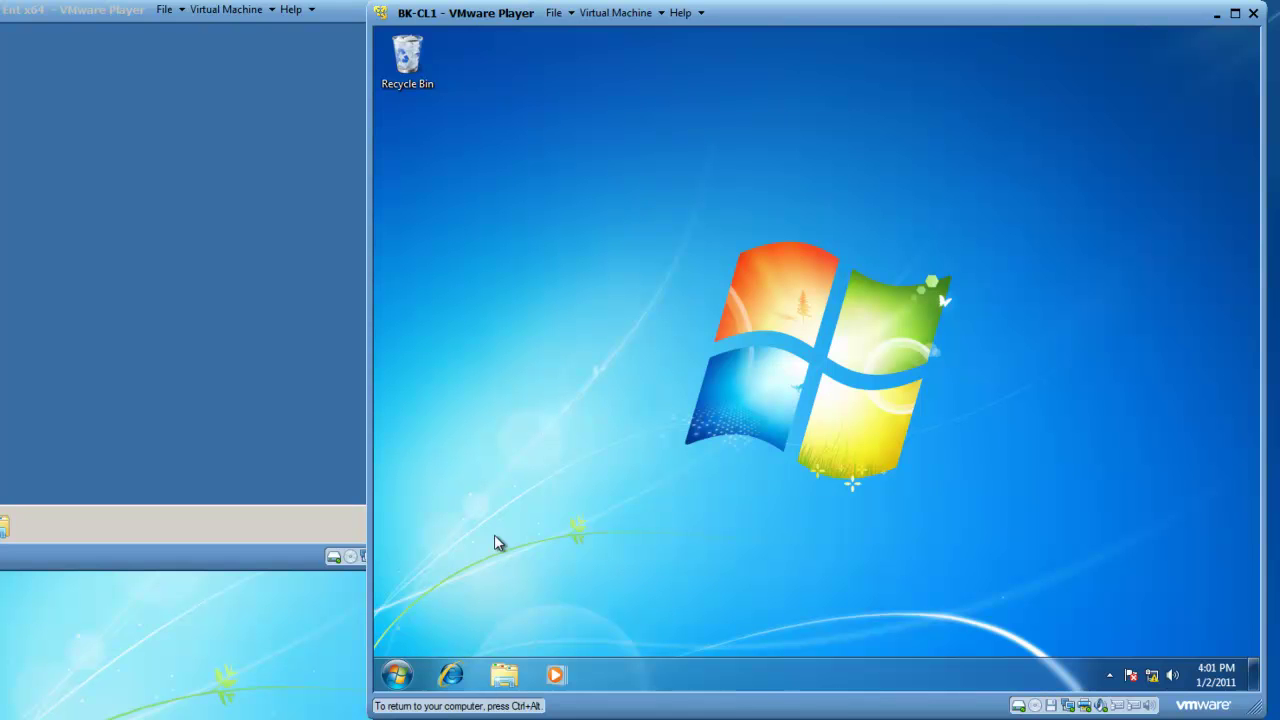
Step: Launch Group Policy Management from Administrative Tools and maximize its window
{"action": "left_click", "coordinate": [397, 676]}
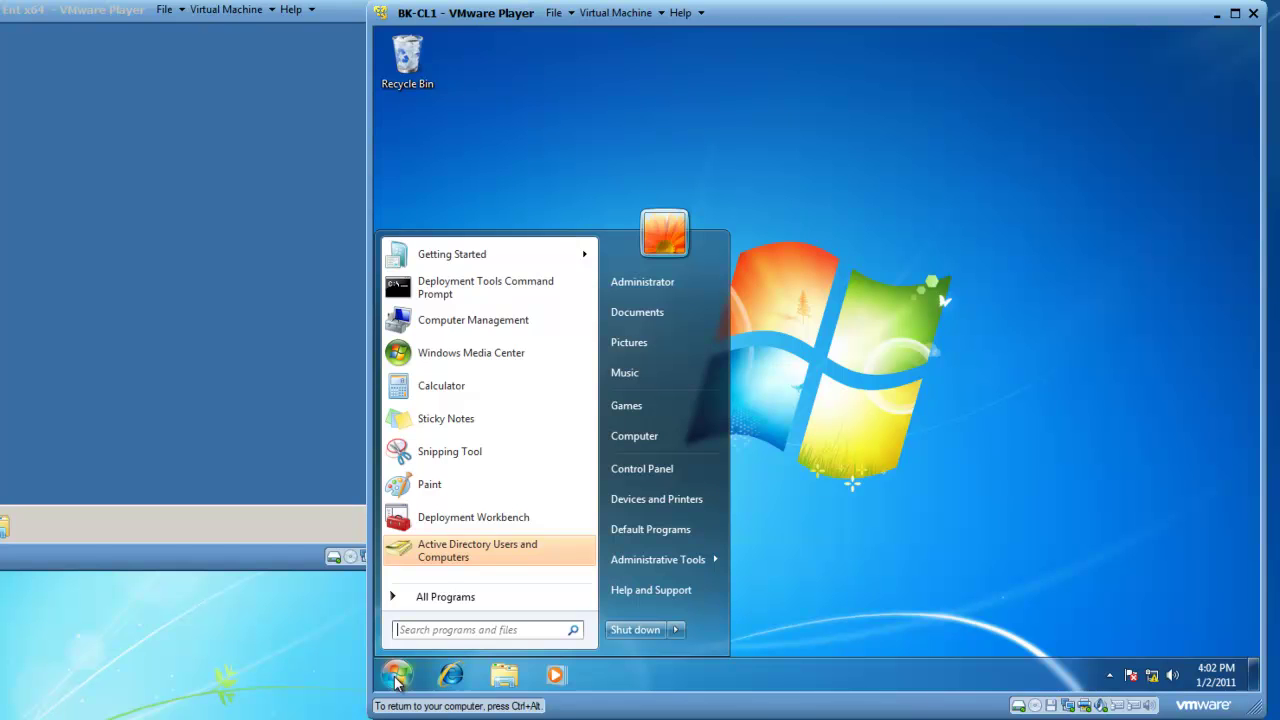
{"action": "left_click", "coordinate": [489, 600]}
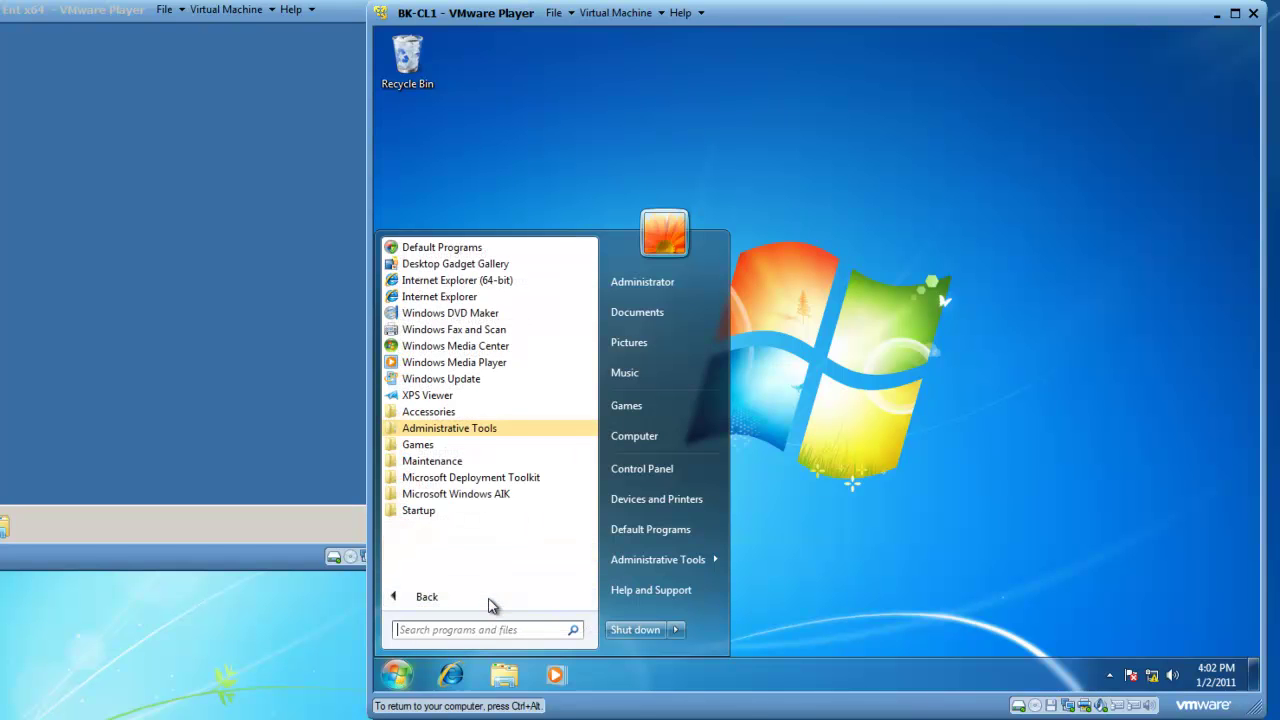
{"action": "left_click", "coordinate": [466, 430]}
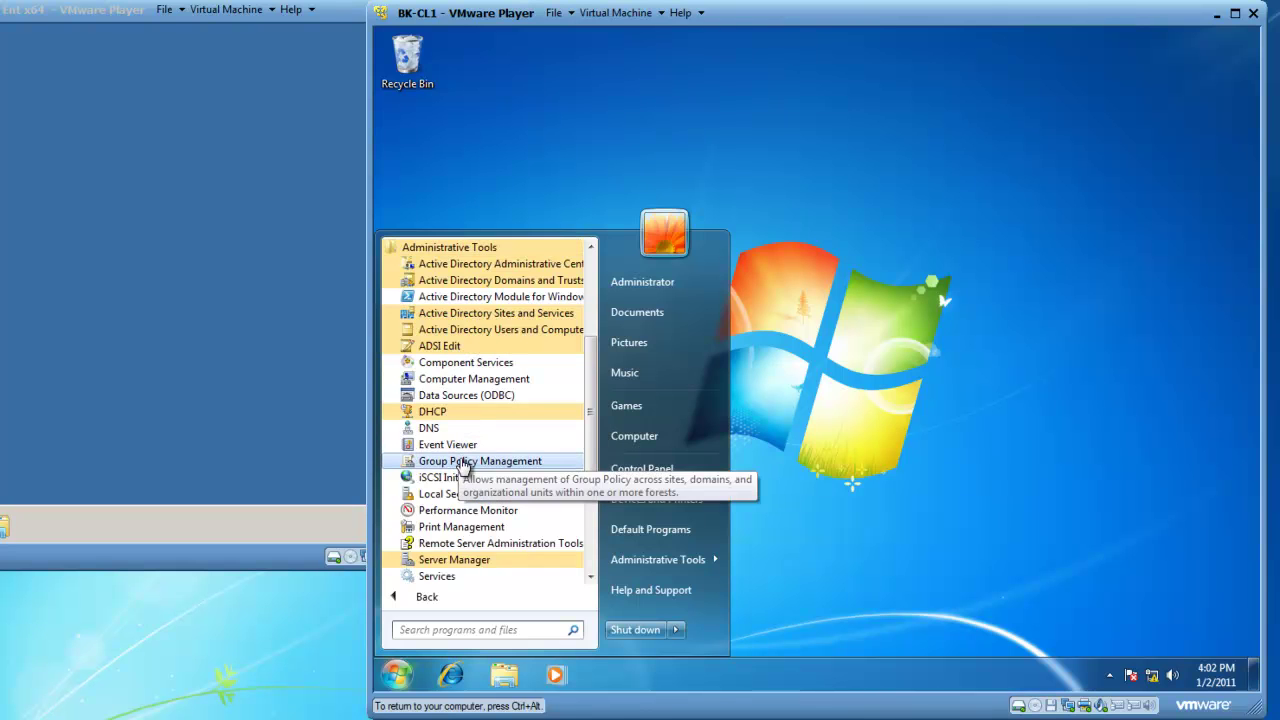
{"action": "left_click", "coordinate": [460, 466]}
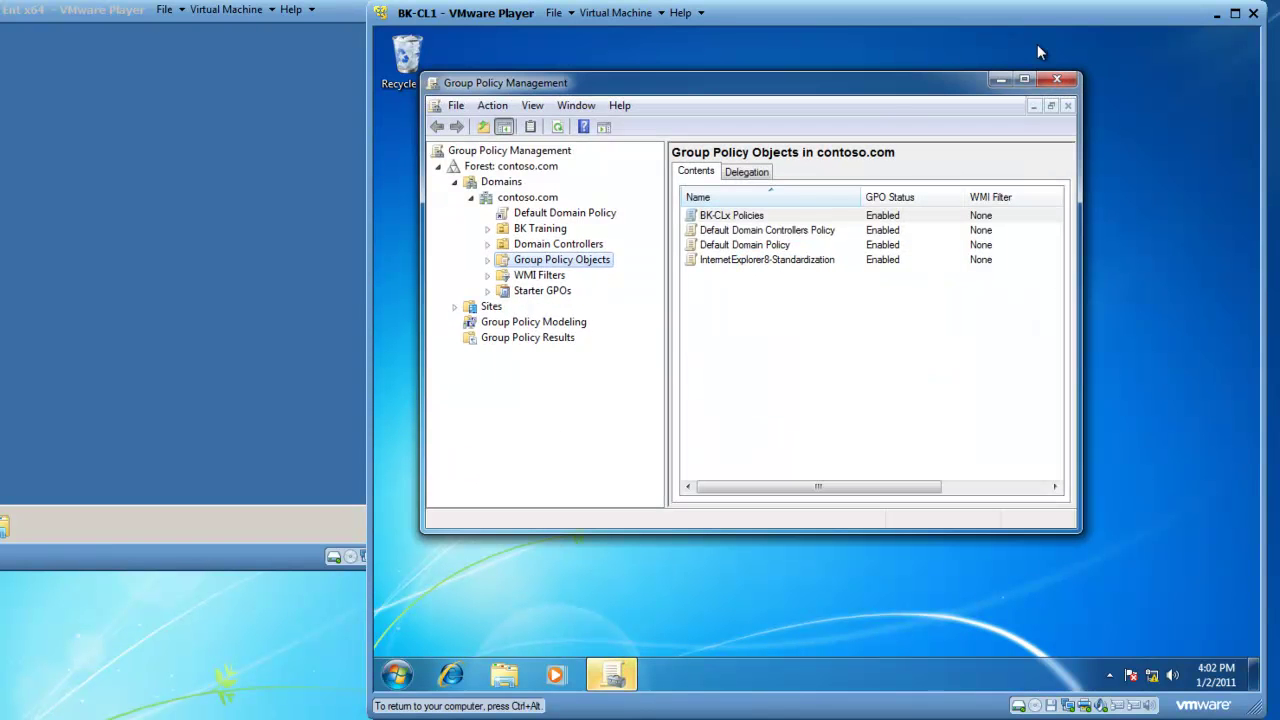
{"action": "left_click", "coordinate": [1025, 79]}
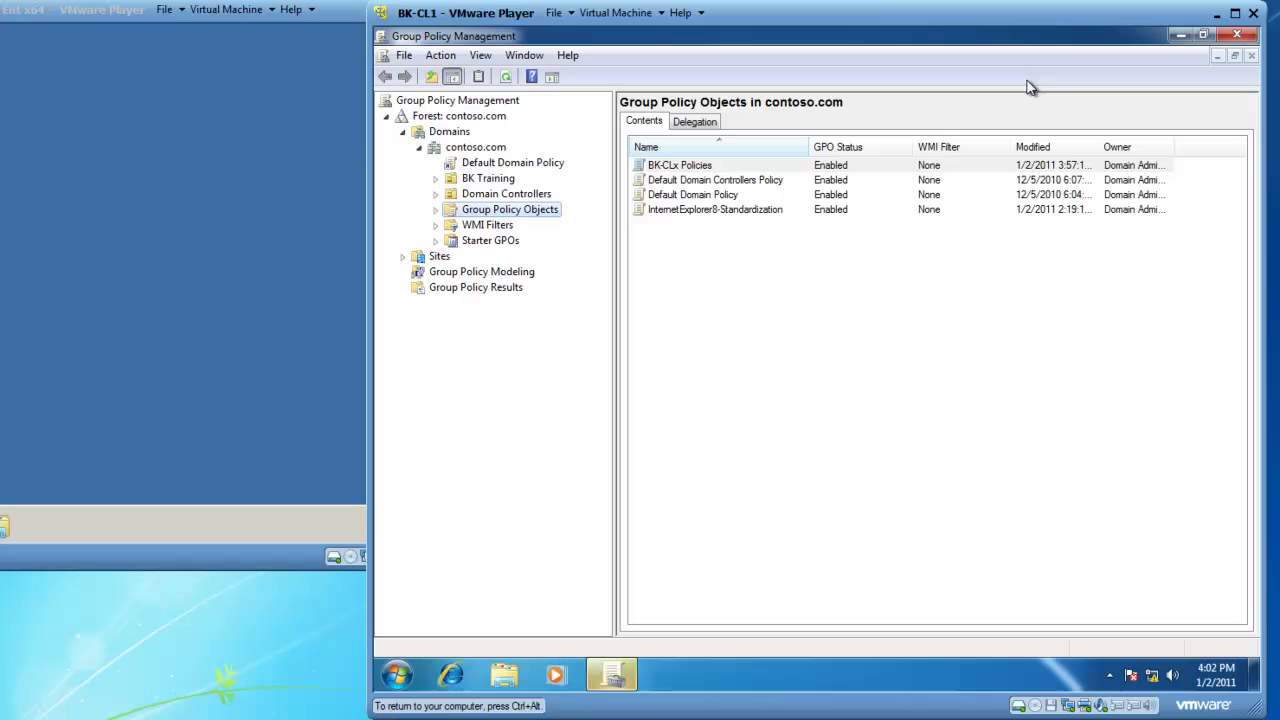
Step: Create a new GPO named 'AppLocker' under Group Policy Objects and select it
{"action": "right_click", "coordinate": [530, 220]}
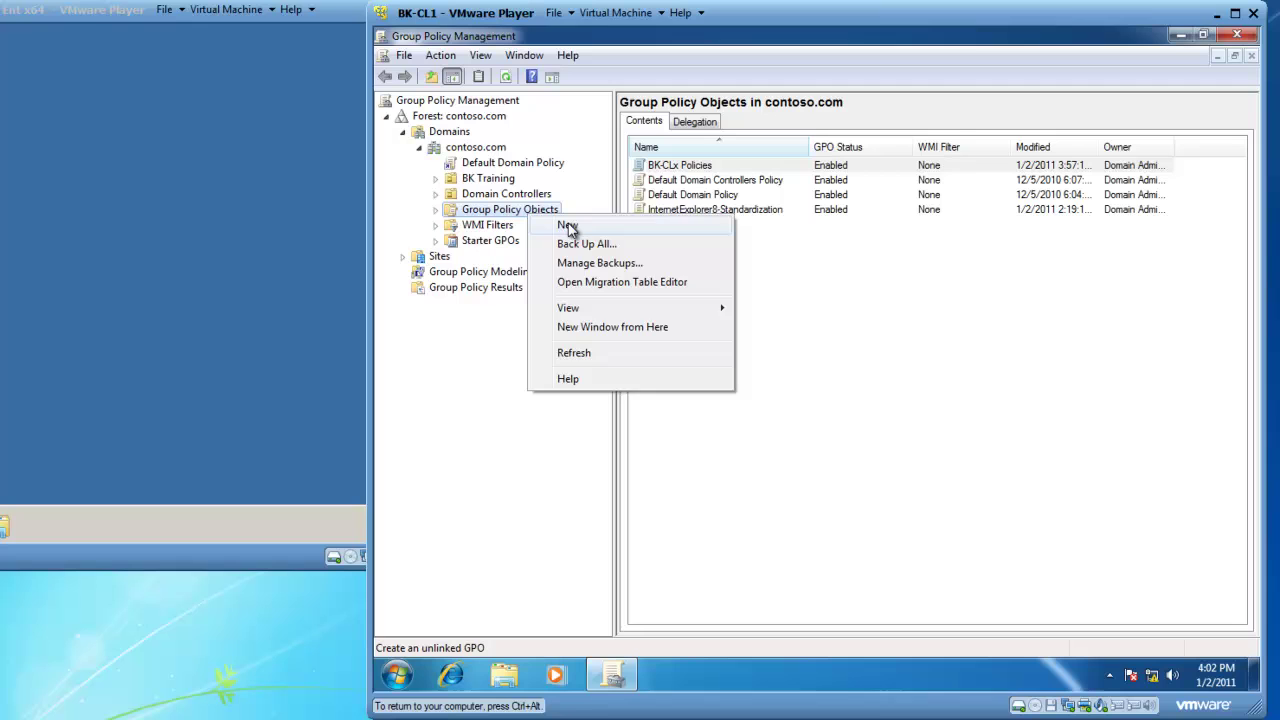
{"action": "left_click", "coordinate": [567, 228]}
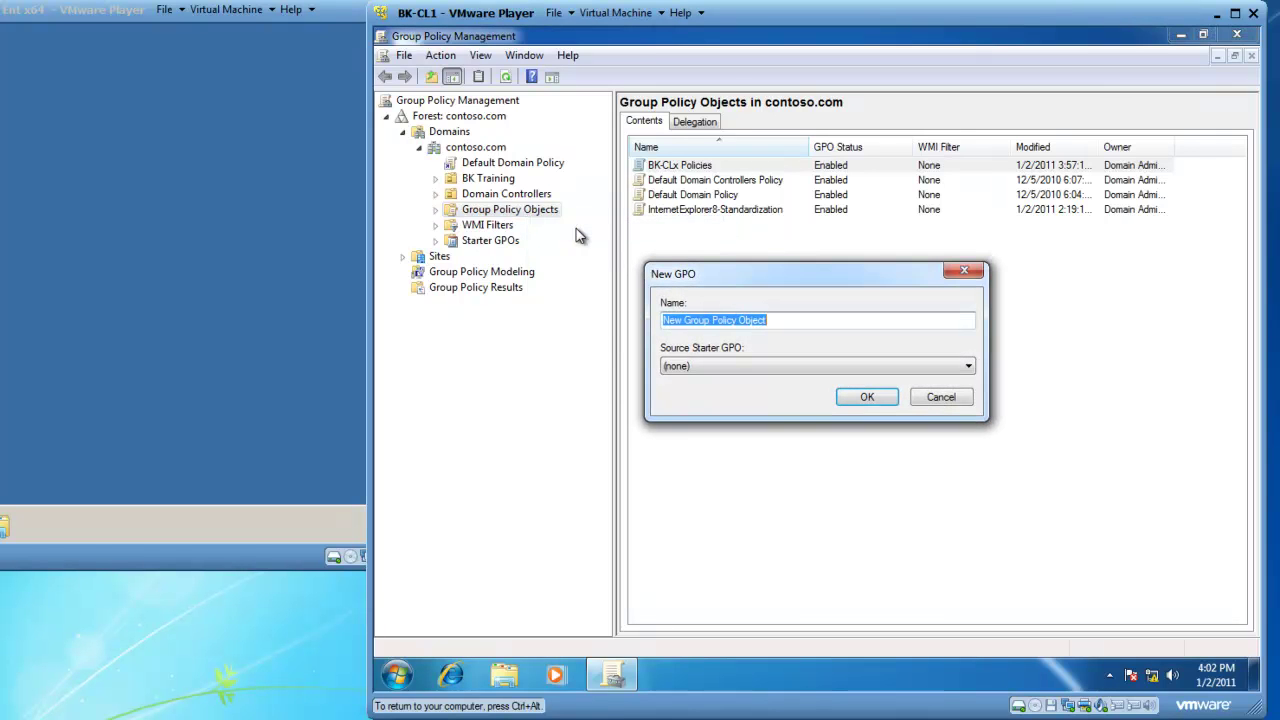
{"action": "type", "text": "AppL"}
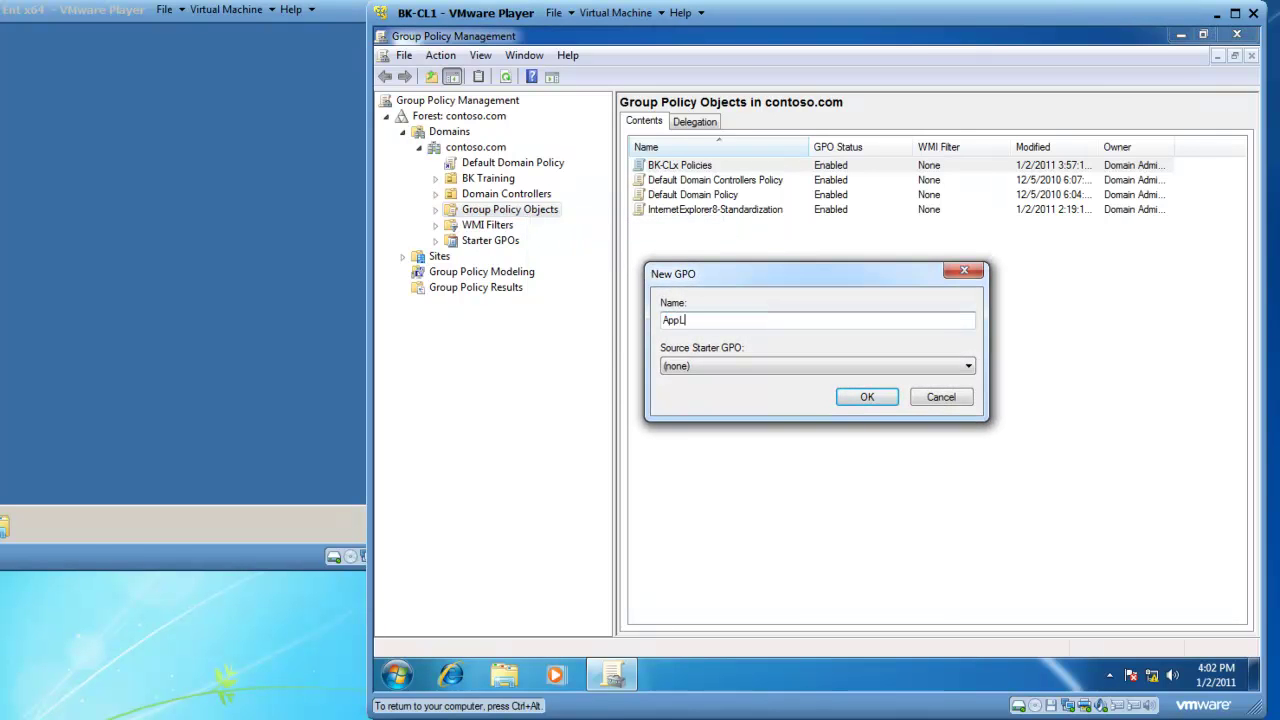
{"action": "type", "text": "ocker"}
{"action": "left_click", "coordinate": [865, 398]}
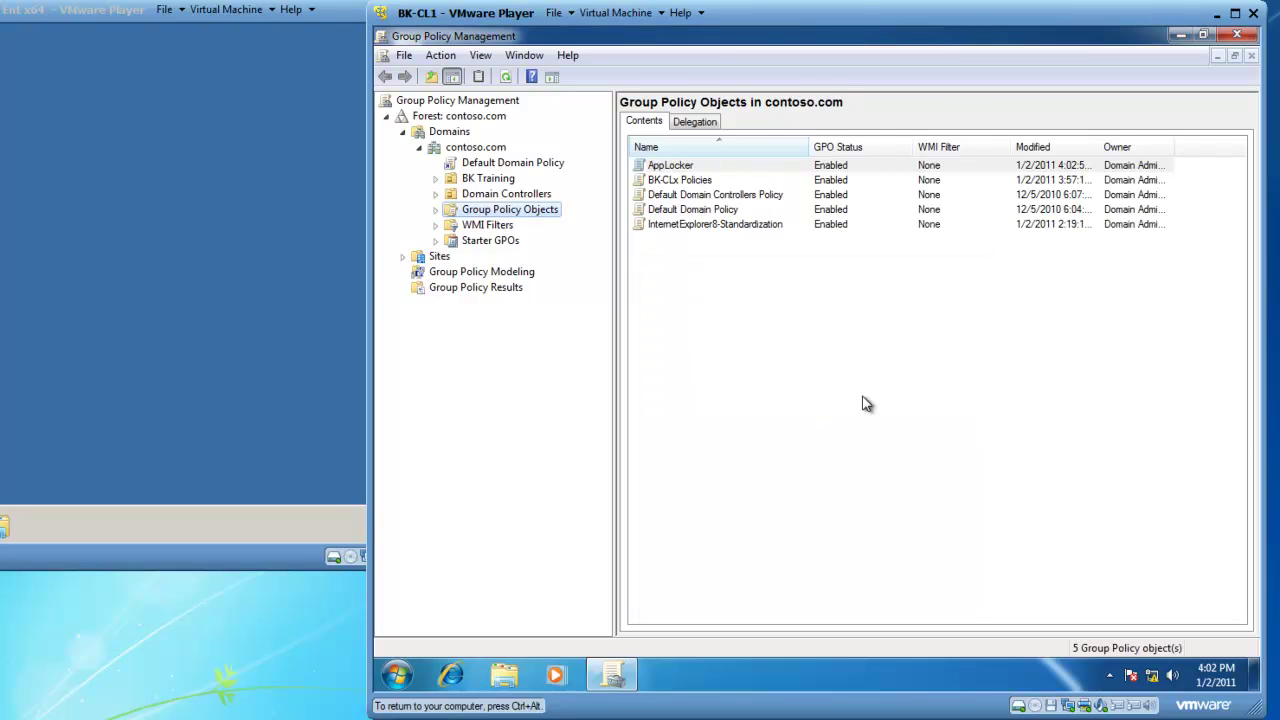
{"action": "left_click", "coordinate": [678, 168]}
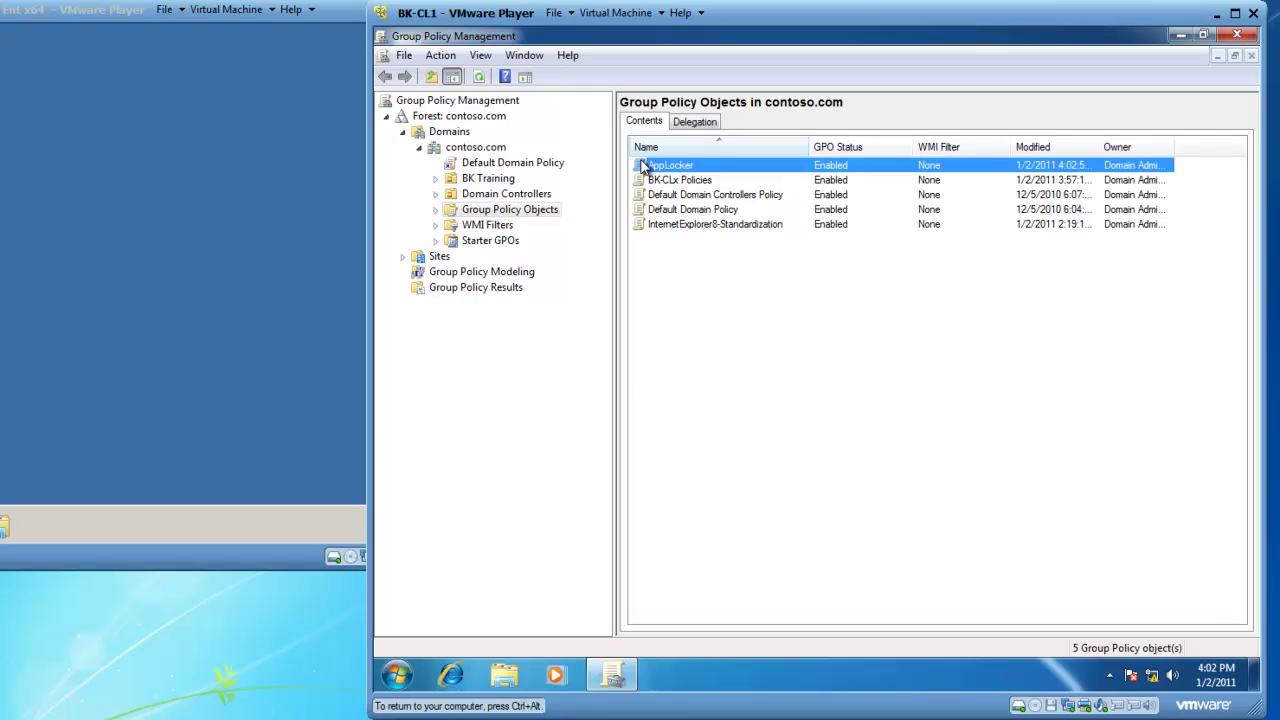
Step: Open the AppLocker GPO in the policy editor, maximized with a wider tree pane
{"action": "right_click", "coordinate": [642, 163]}
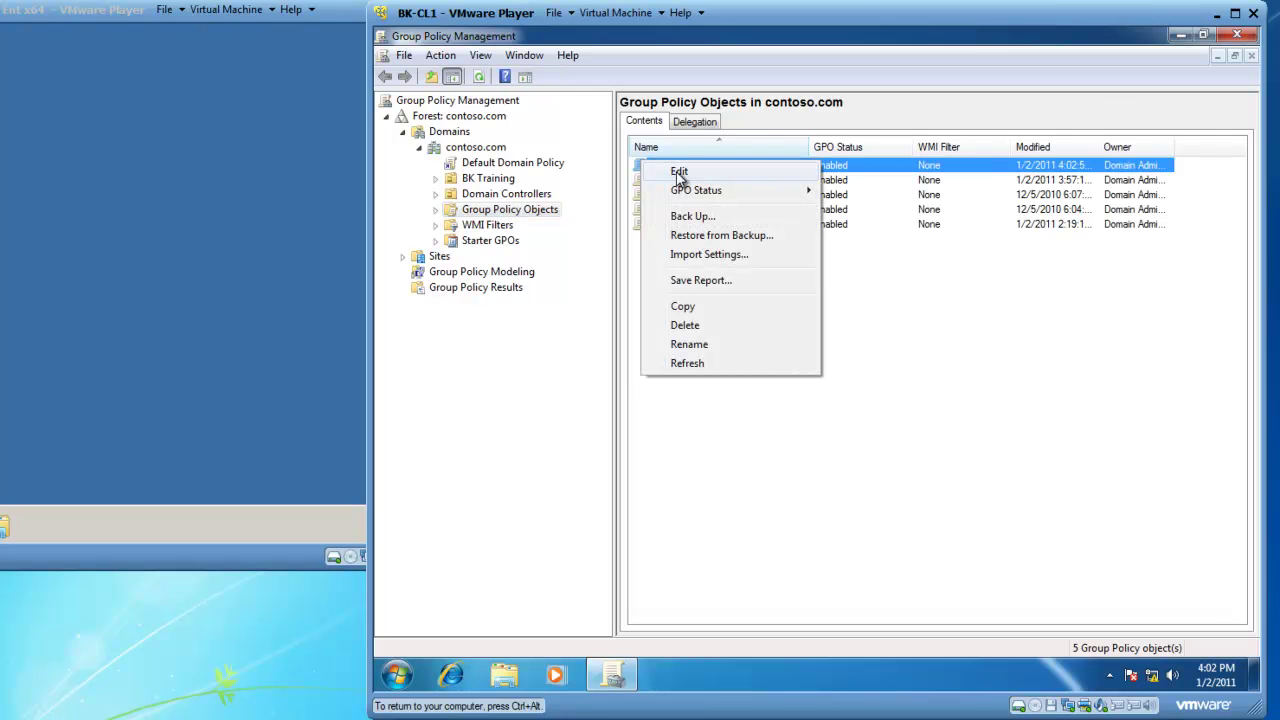
{"action": "left_click", "coordinate": [680, 171]}
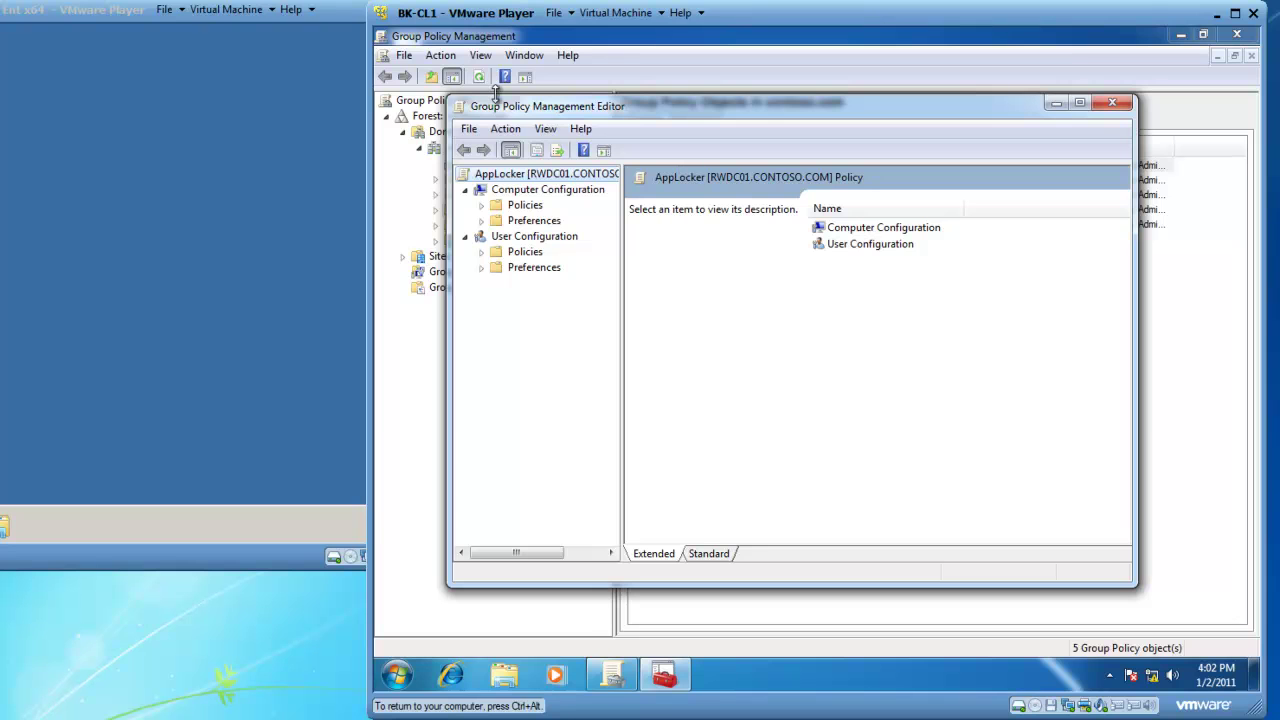
{"action": "left_click", "coordinate": [1082, 103]}
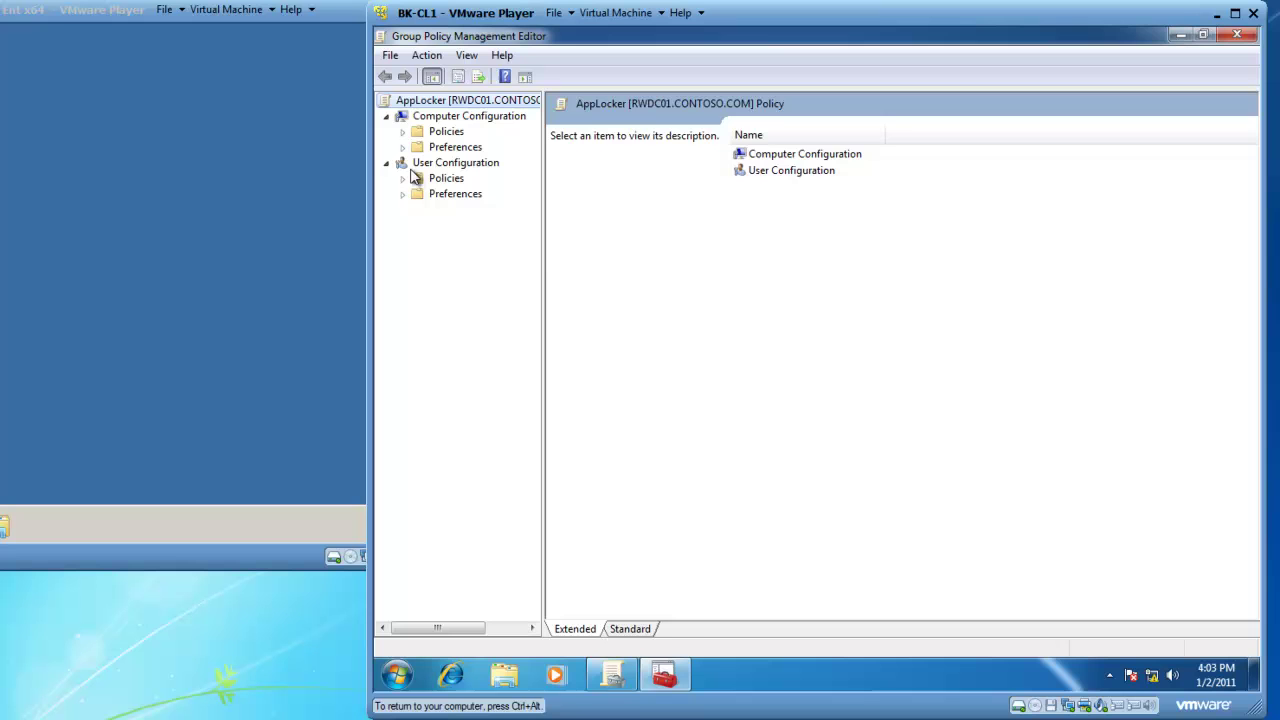
{"action": "left_click_drag", "start_coordinate": [544, 252], "coordinate": [599, 254]}
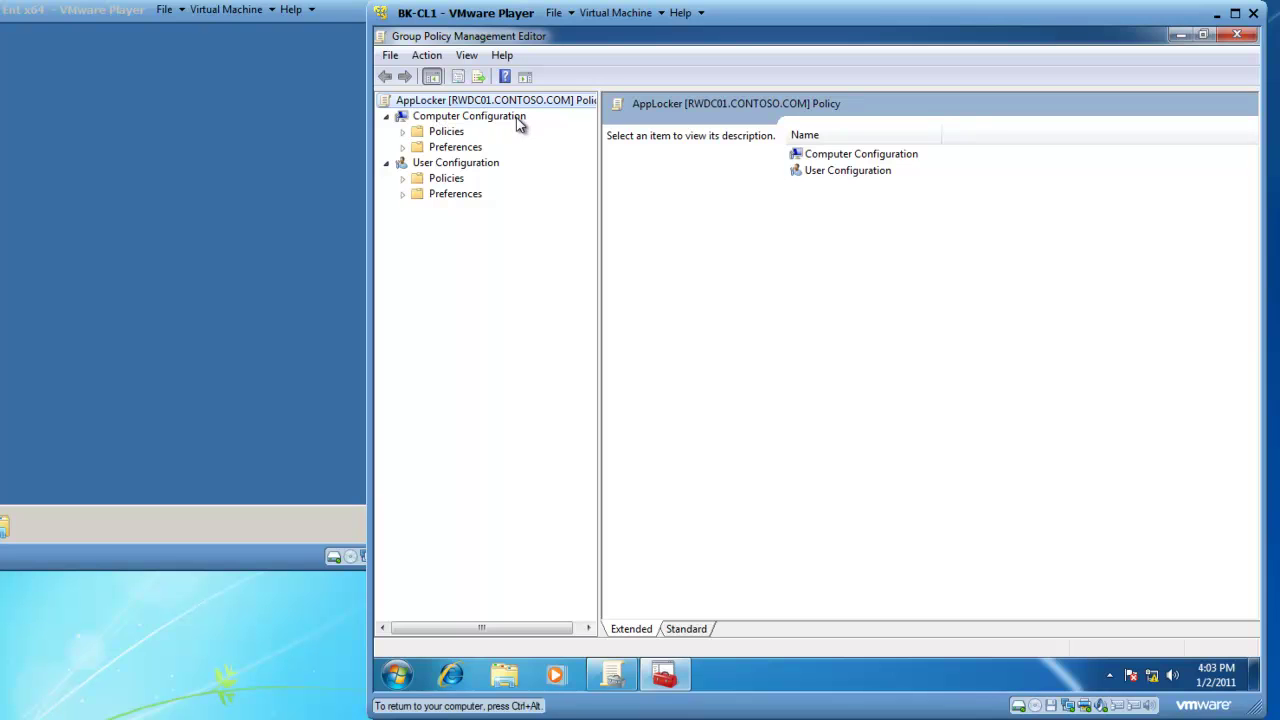
Step: Expand Policies > Windows Settings > Security Settings > Application Control Policies and select AppLocker
{"action": "left_click", "coordinate": [403, 132]}
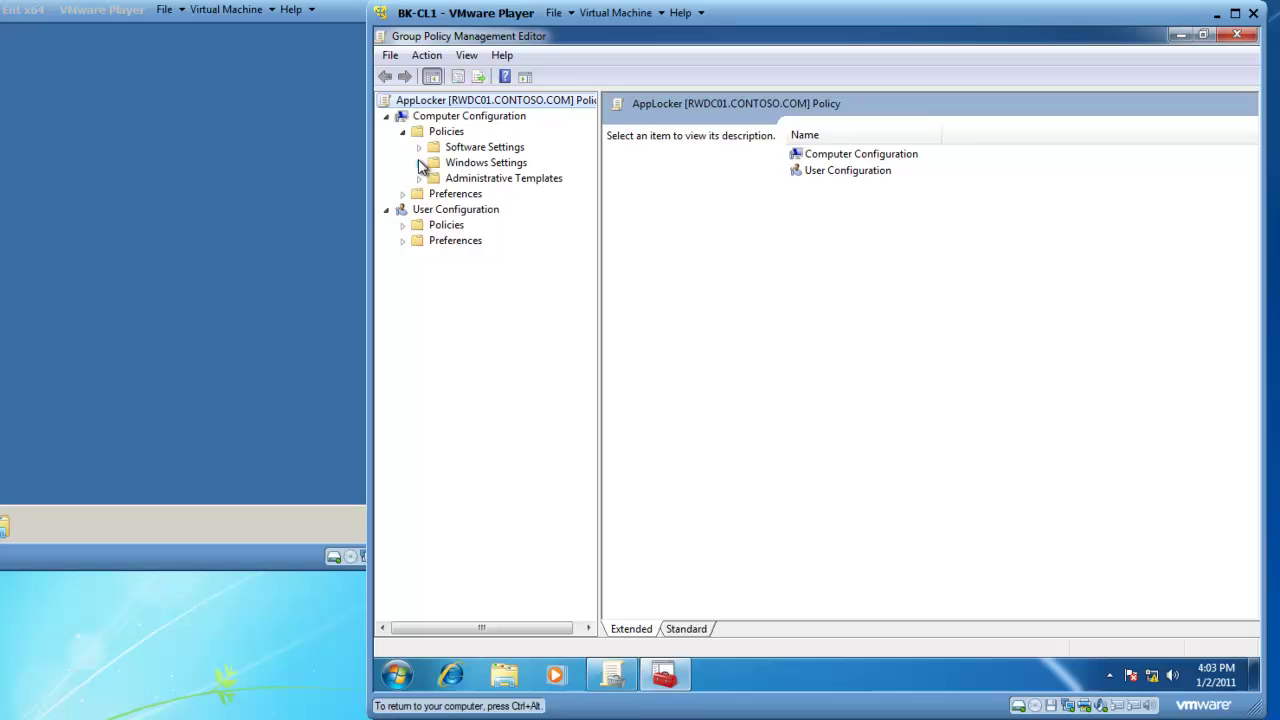
{"action": "left_click", "coordinate": [419, 162]}
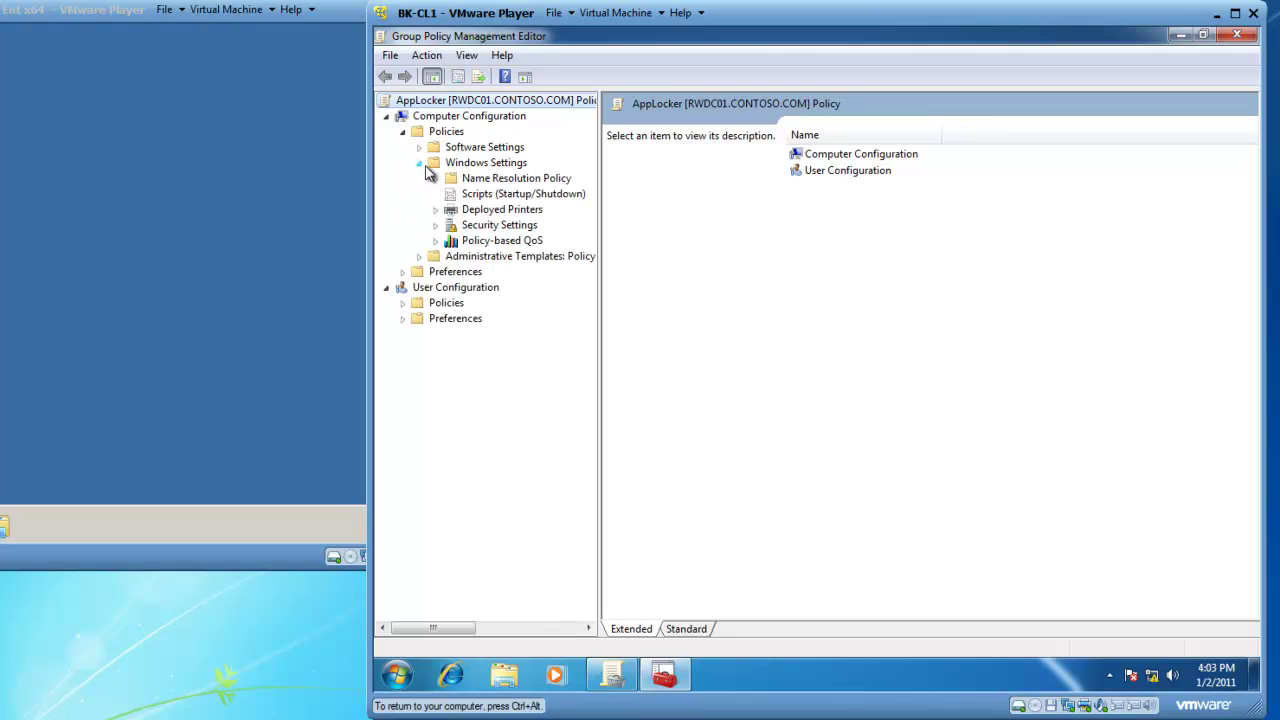
{"action": "left_click", "coordinate": [436, 226]}
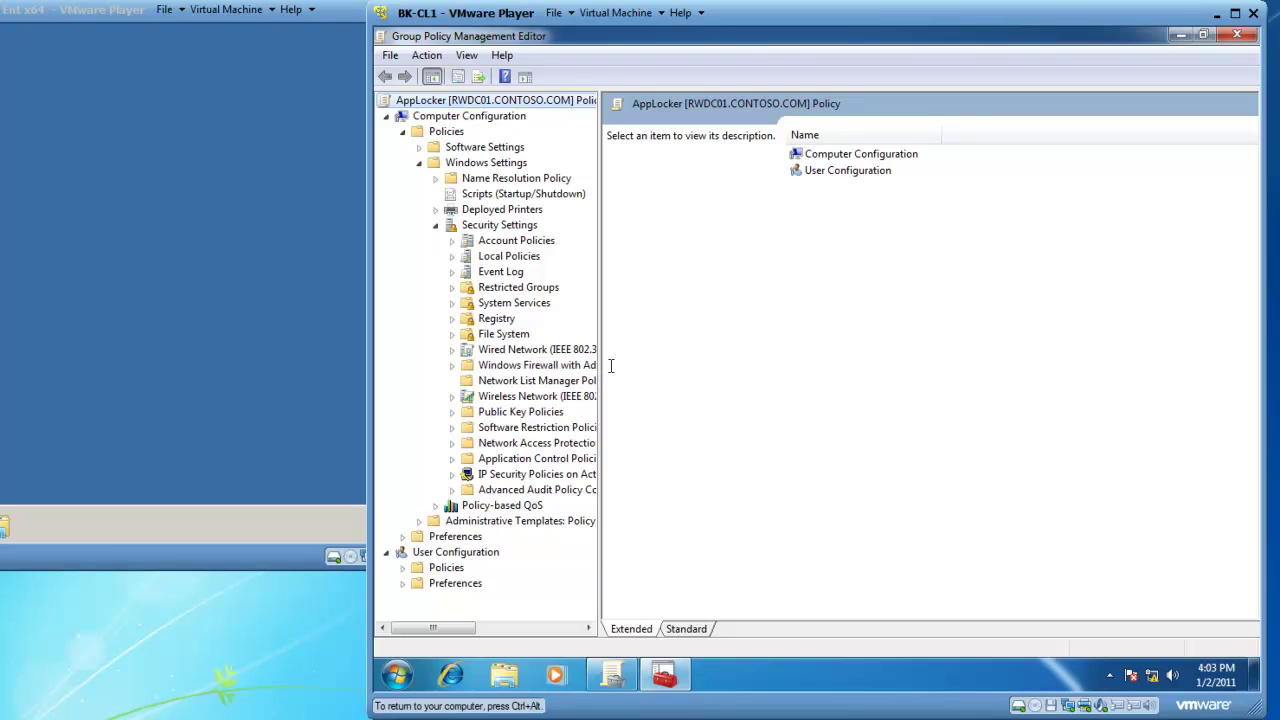
{"action": "left_click_drag", "start_coordinate": [599, 374], "coordinate": [637, 371]}
{"action": "left_click", "coordinate": [453, 459]}
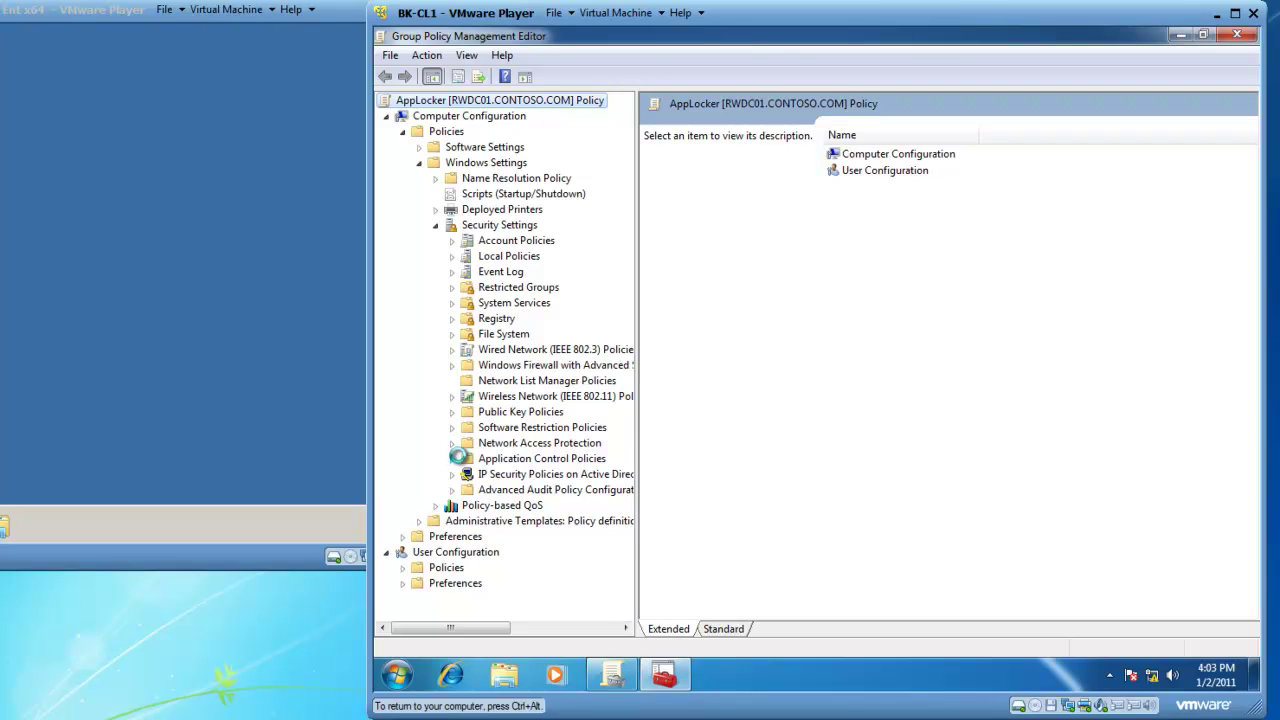
{"action": "left_click", "coordinate": [482, 474]}
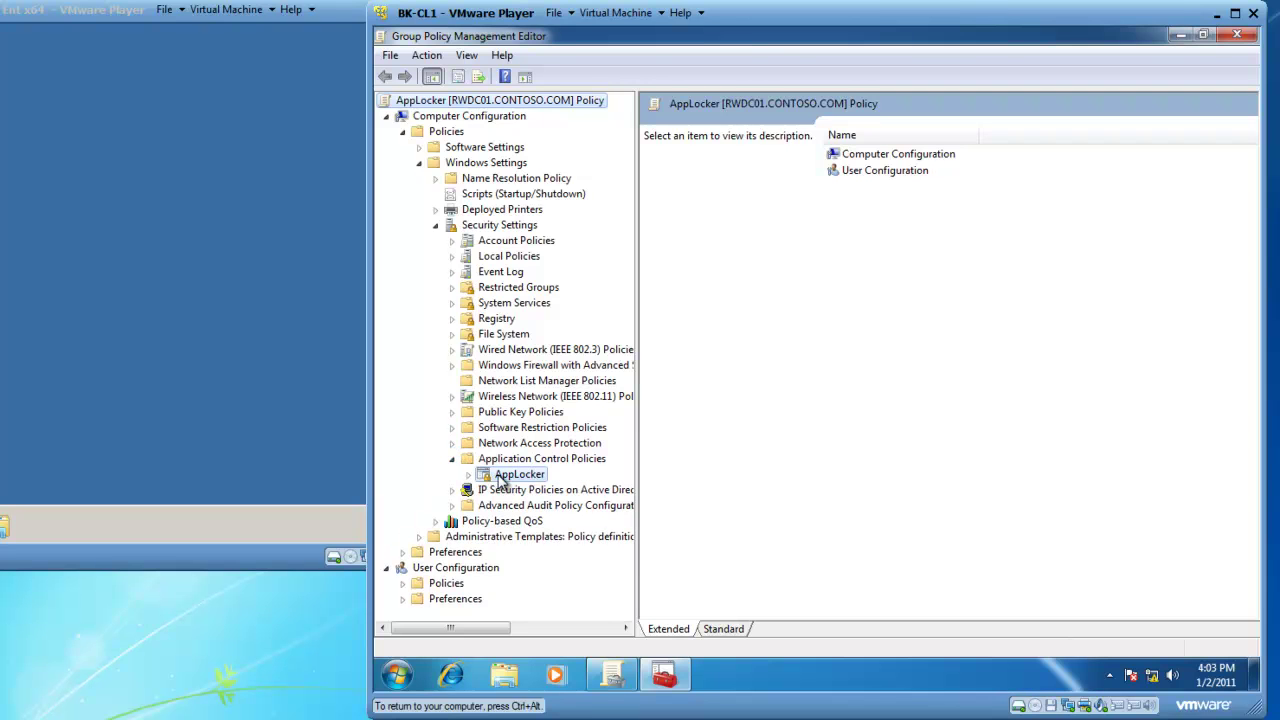
Step: Expand AppLocker, check the Executable, Windows Installer and Script collections, then return to Executable Rules
{"action": "left_click", "coordinate": [468, 474]}
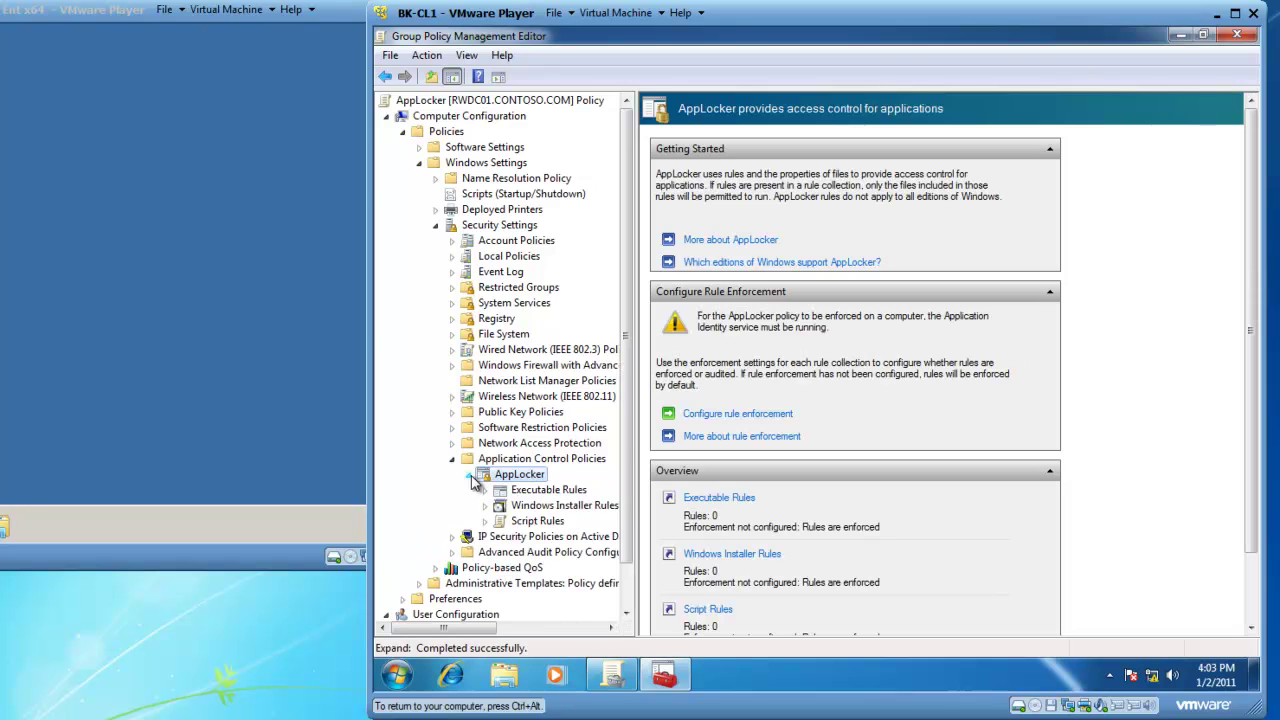
{"action": "left_click_drag", "start_coordinate": [637, 433], "coordinate": [669, 435]}
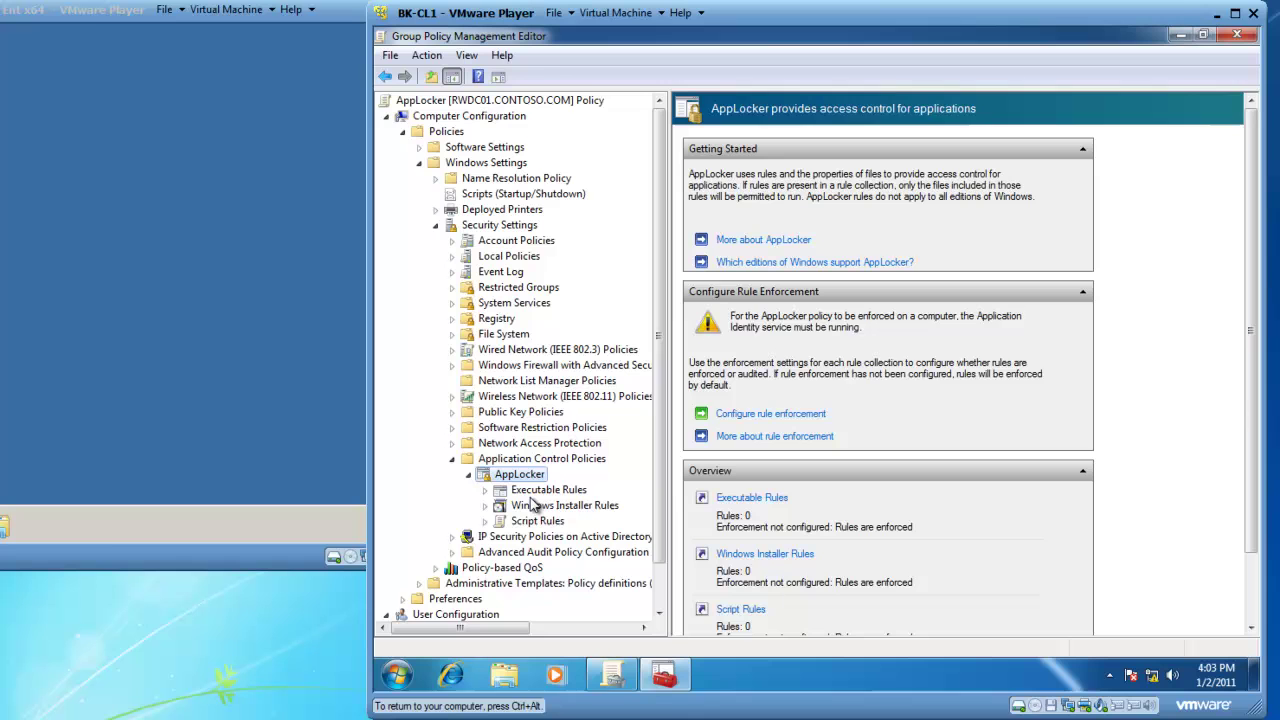
{"action": "left_click", "coordinate": [545, 492]}
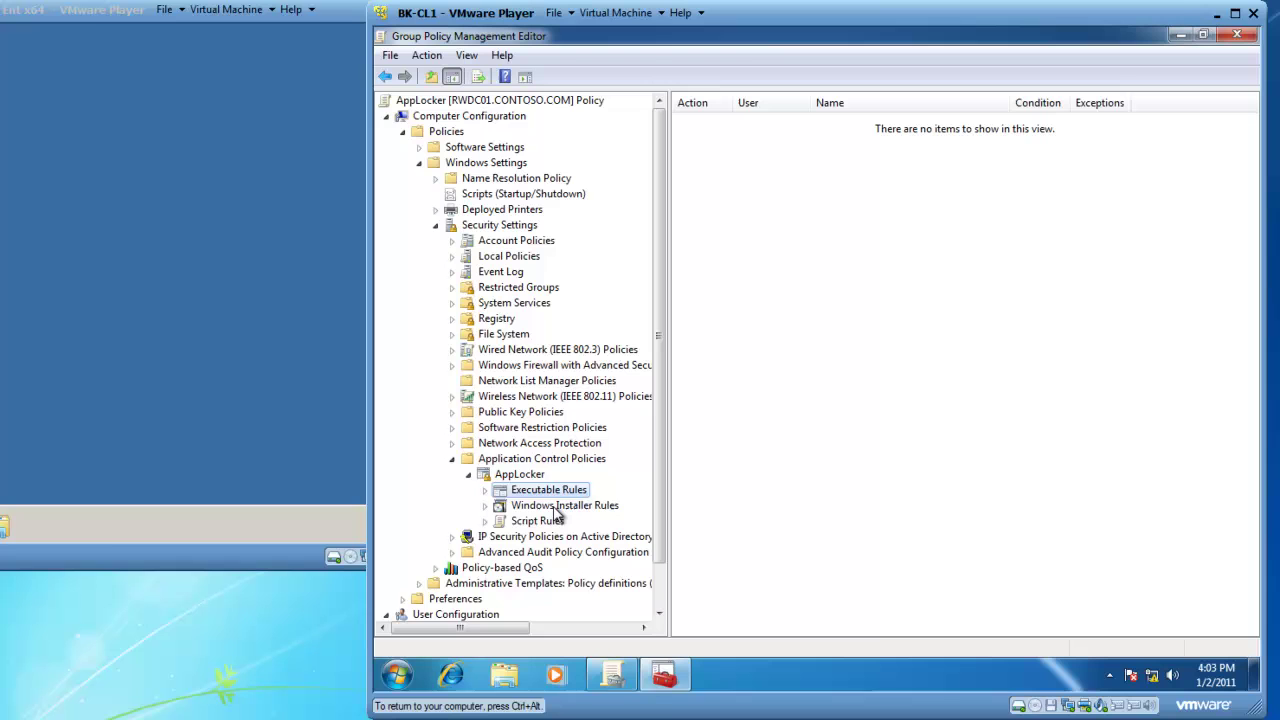
{"action": "left_click", "coordinate": [556, 510]}
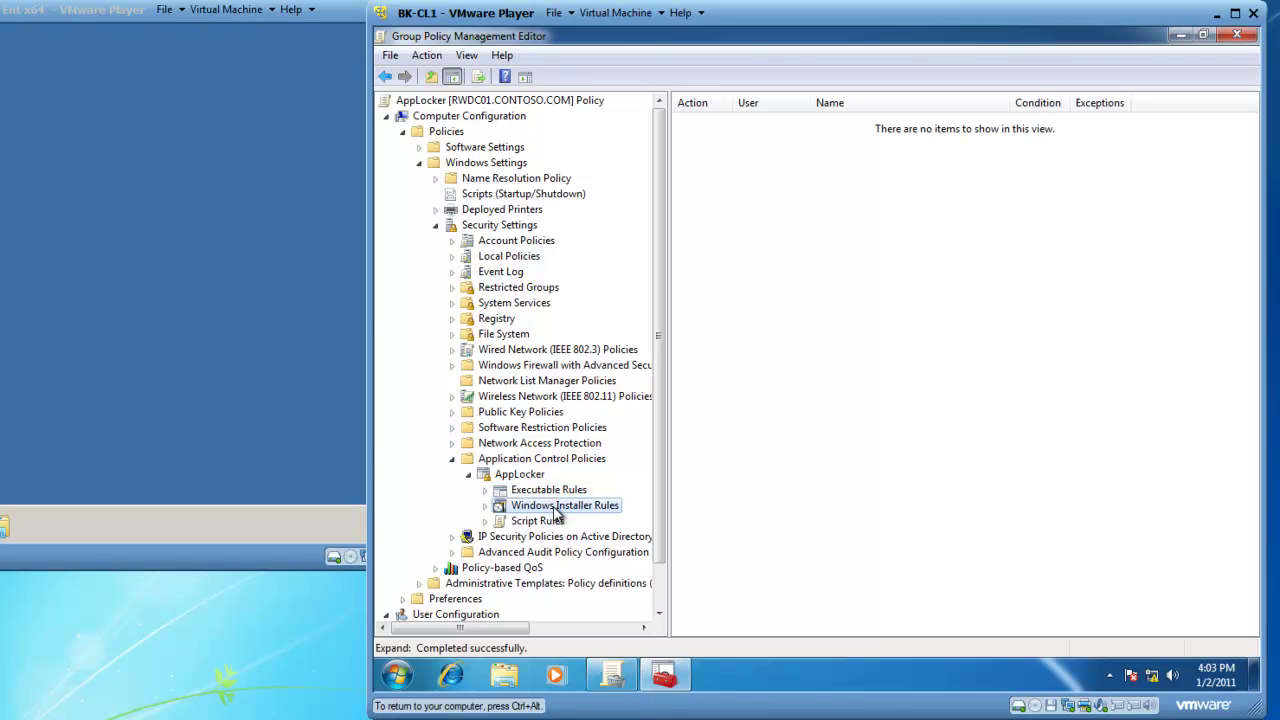
{"action": "left_click", "coordinate": [553, 522]}
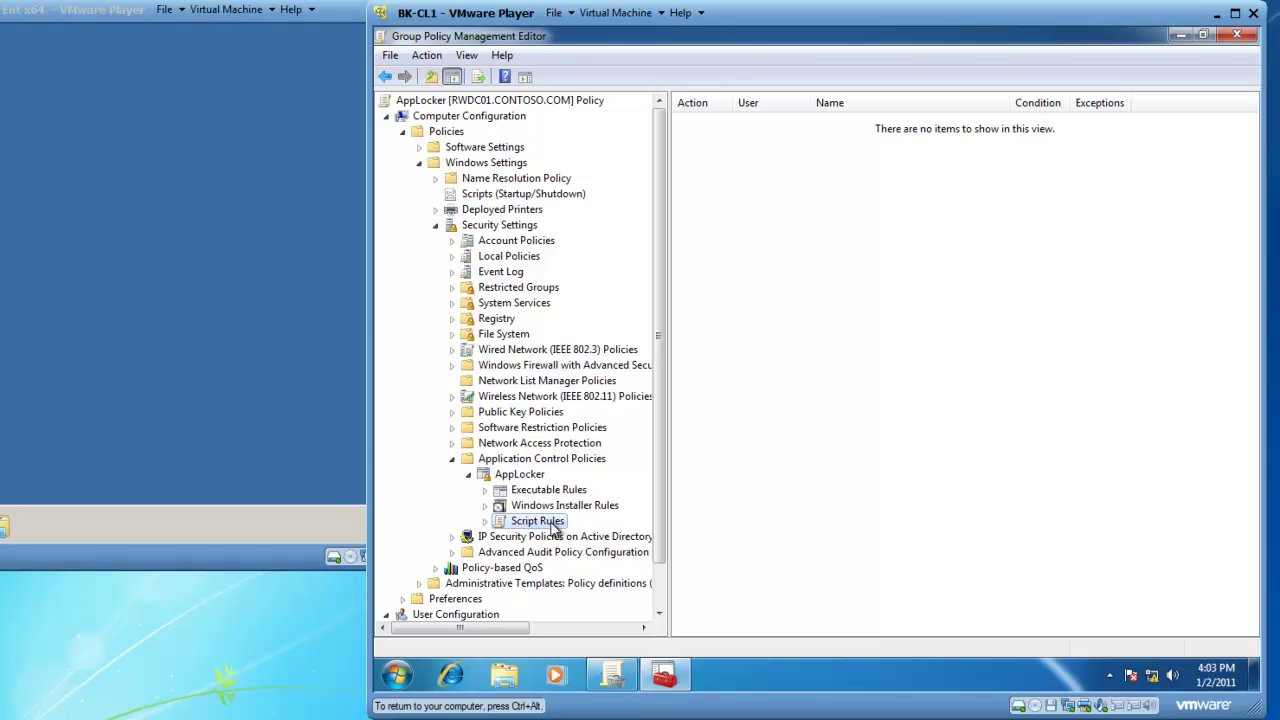
{"action": "left_click", "coordinate": [555, 492]}
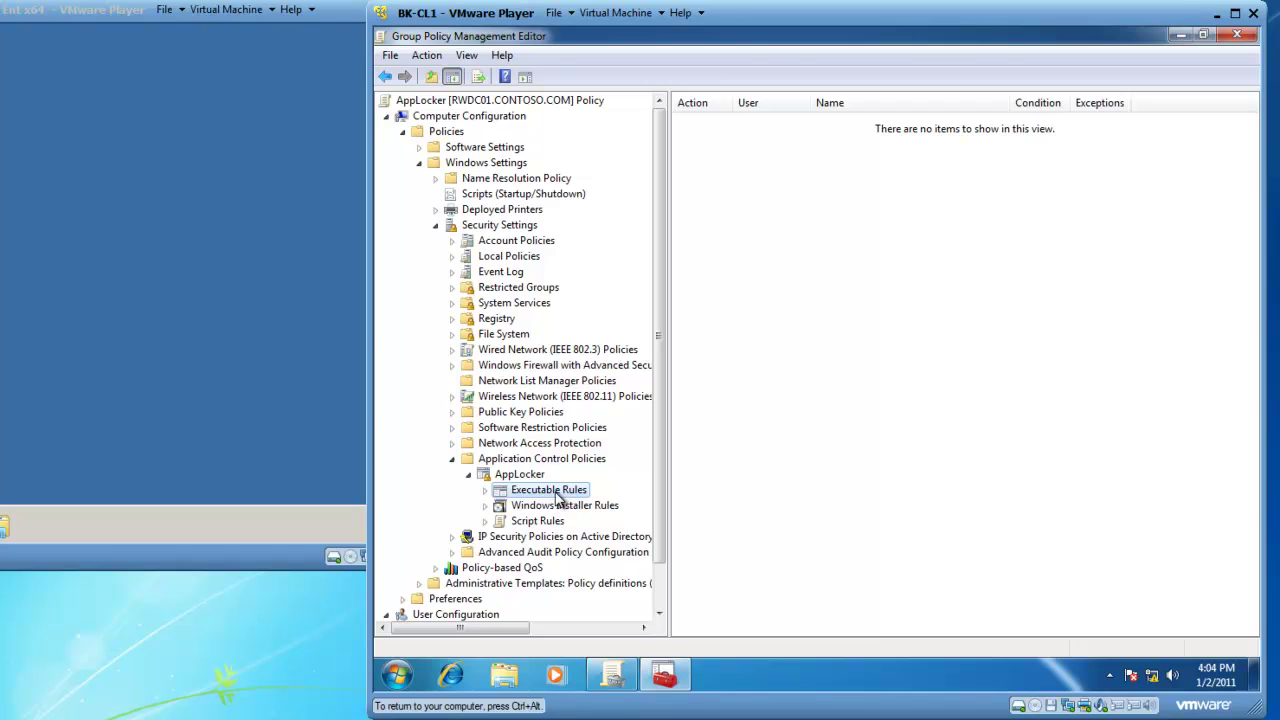
Step: Create the default Executable rules and widen the User column to show full group names
{"action": "right_click", "coordinate": [557, 495]}
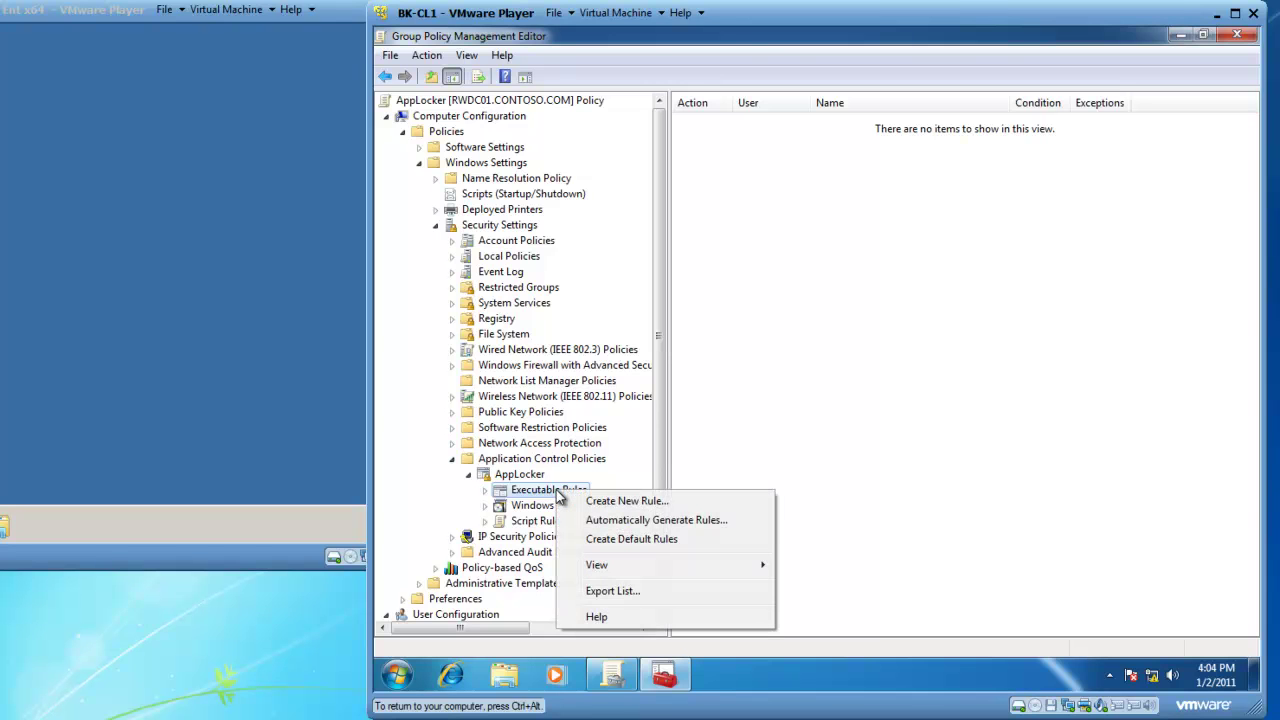
{"action": "left_click", "coordinate": [603, 539]}
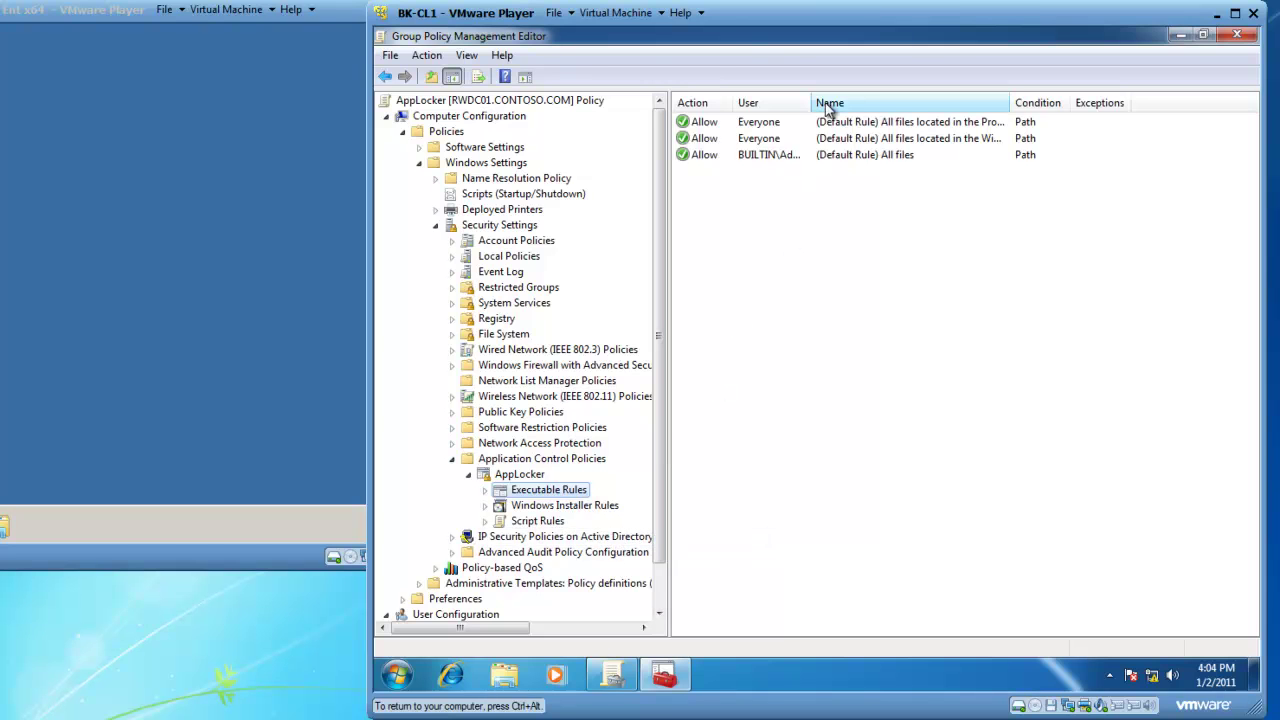
{"action": "left_click_drag", "start_coordinate": [813, 102], "coordinate": [866, 102]}
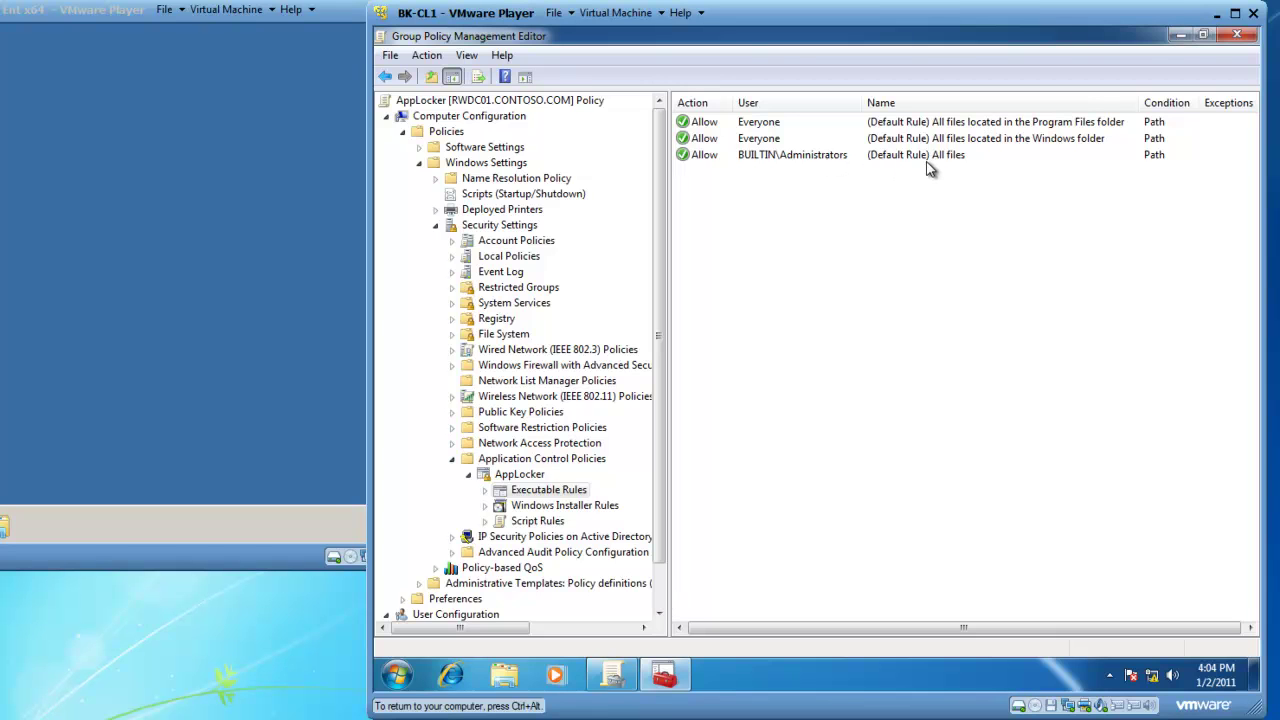
Step: Create the default Windows Installer rules and widen the User and Name columns to show BUILTIN\Administrators
{"action": "left_click", "coordinate": [560, 506]}
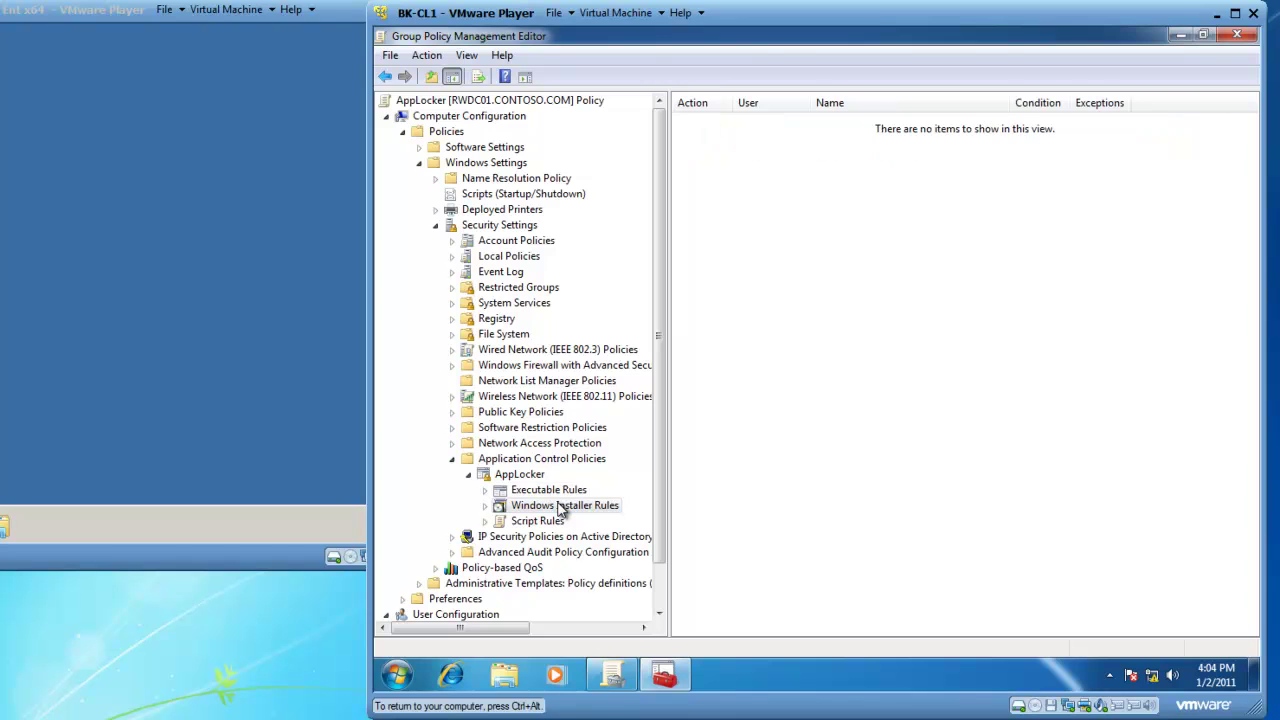
{"action": "right_click", "coordinate": [560, 507]}
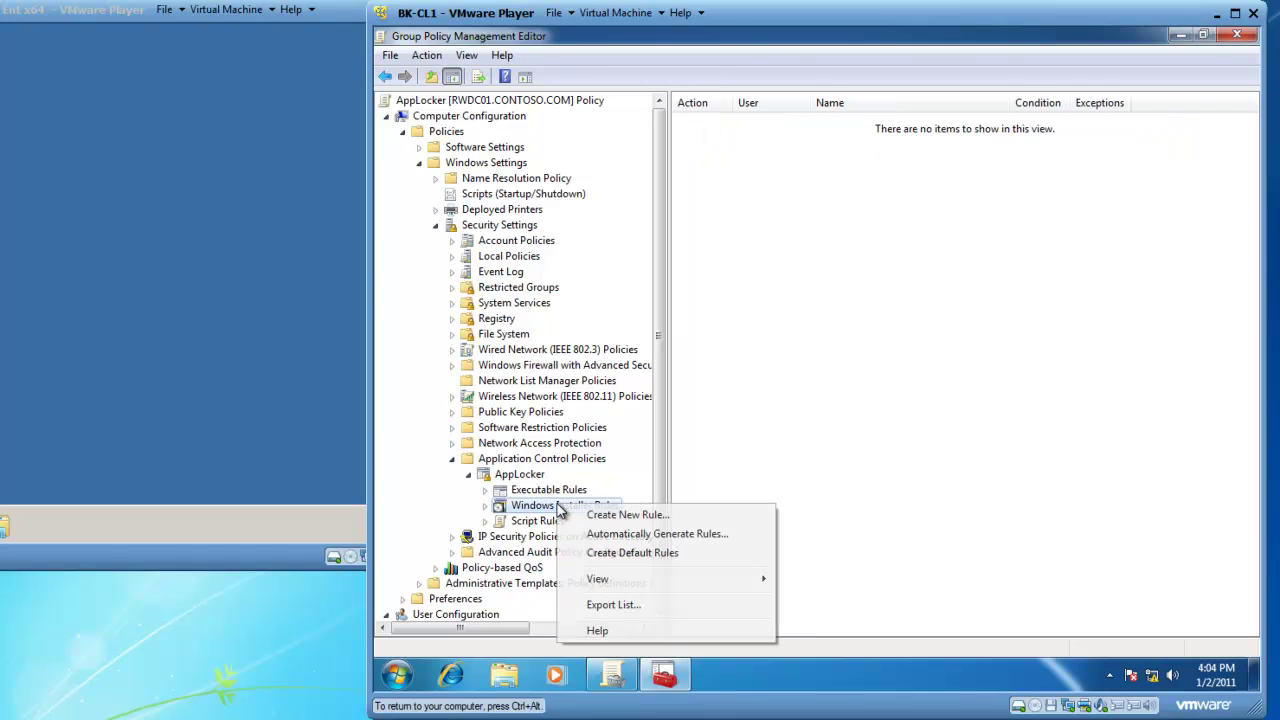
{"action": "left_click", "coordinate": [598, 555]}
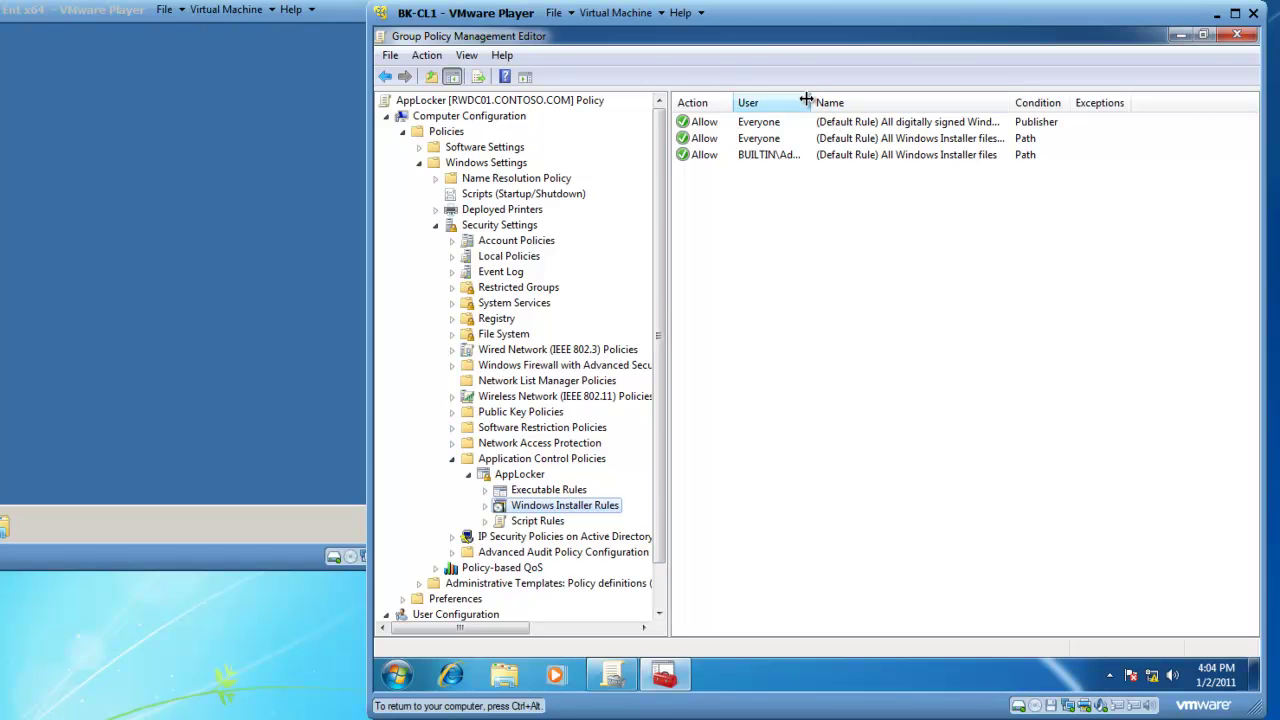
{"action": "left_click_drag", "start_coordinate": [807, 102], "coordinate": [846, 103]}
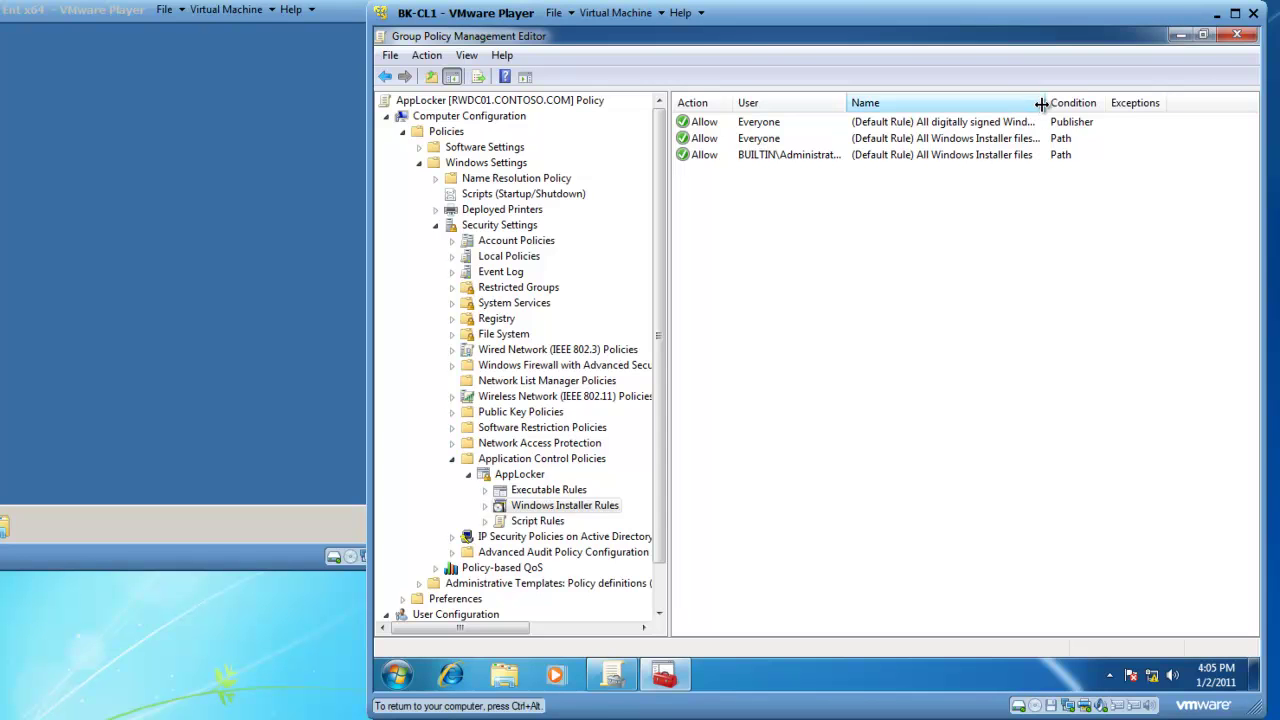
{"action": "left_click_drag", "start_coordinate": [1043, 102], "coordinate": [1167, 99]}
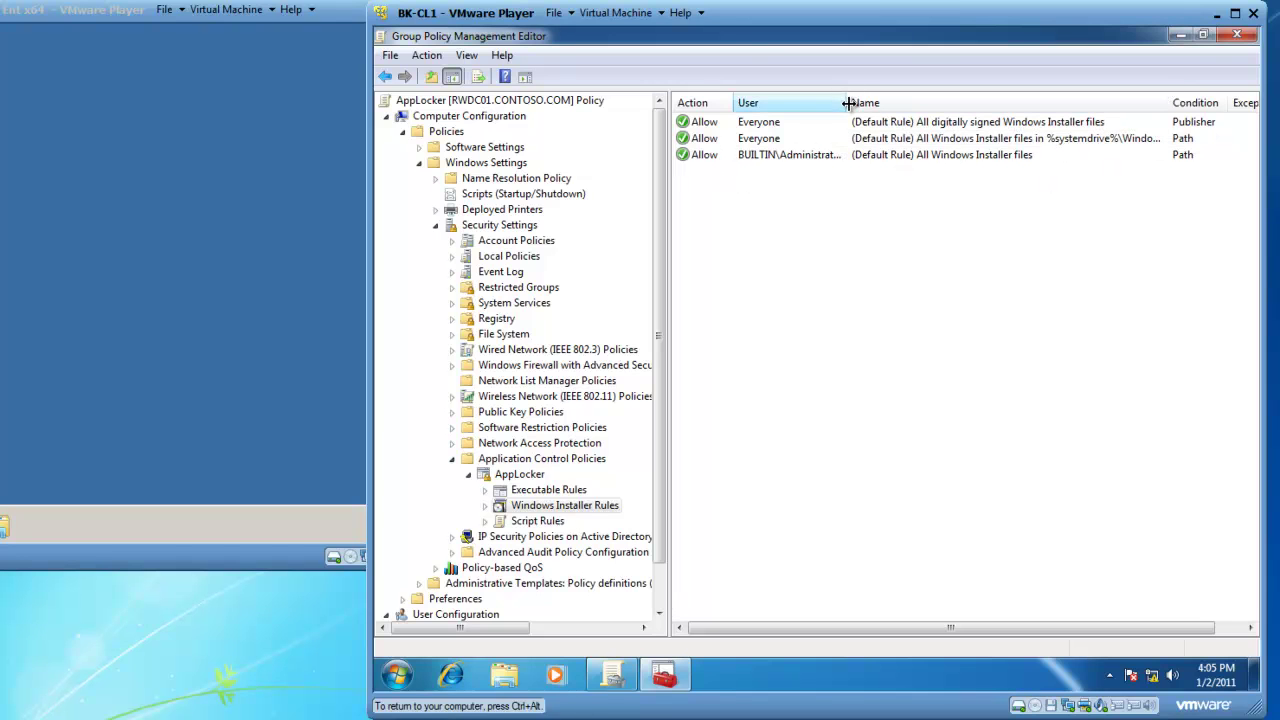
{"action": "left_click_drag", "start_coordinate": [847, 94], "coordinate": [866, 94]}
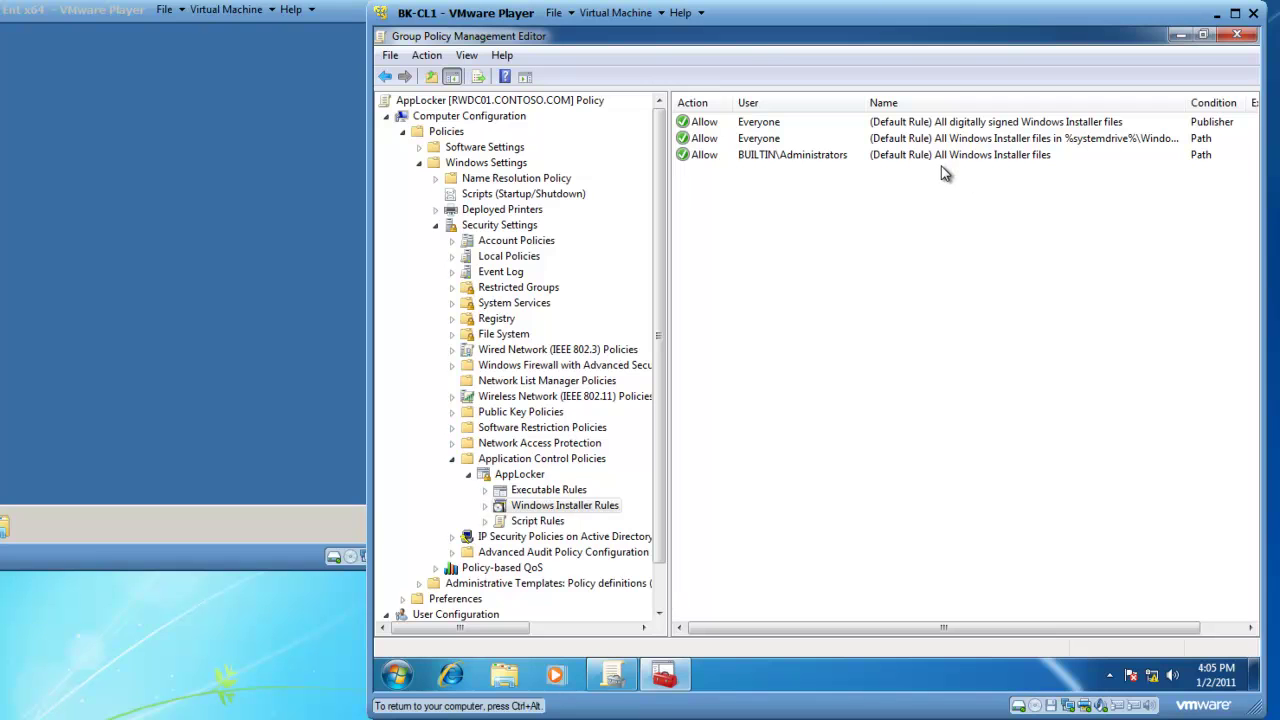
Step: Create the default Script rules, widen the User and Name columns, and release the VM with Ctrl+Alt
{"action": "left_click", "coordinate": [540, 522]}
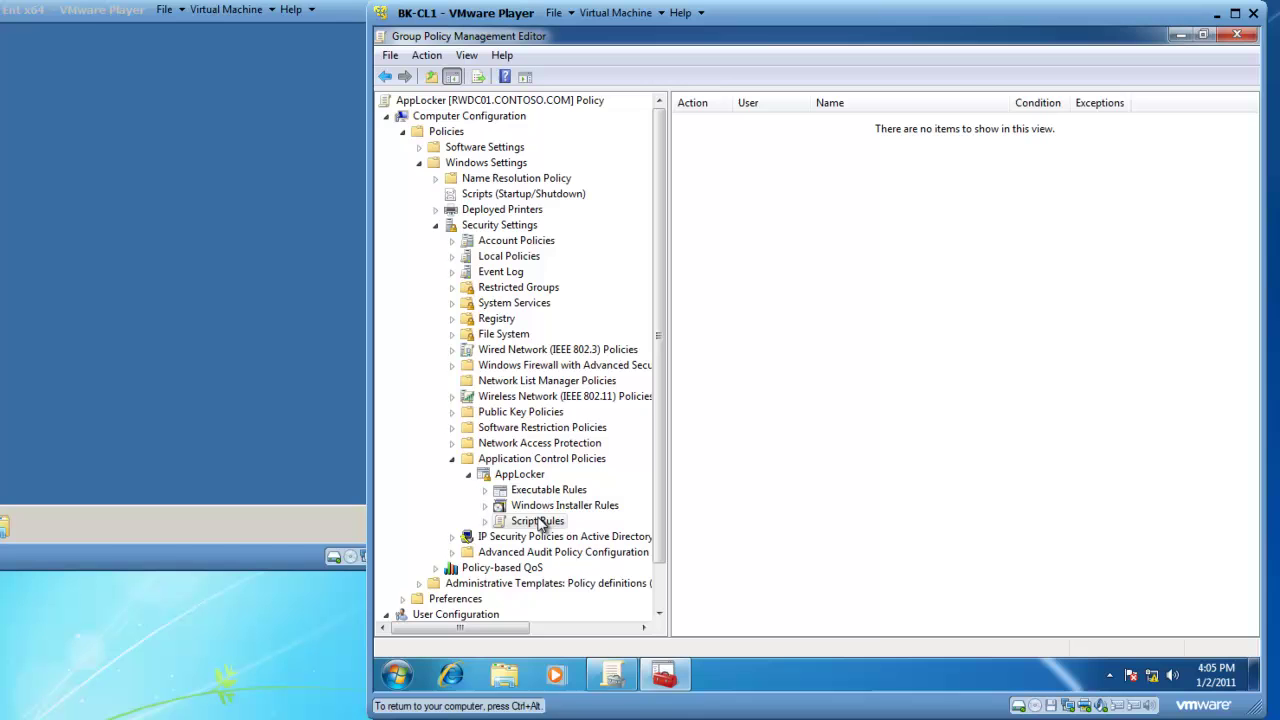
{"action": "right_click", "coordinate": [540, 522]}
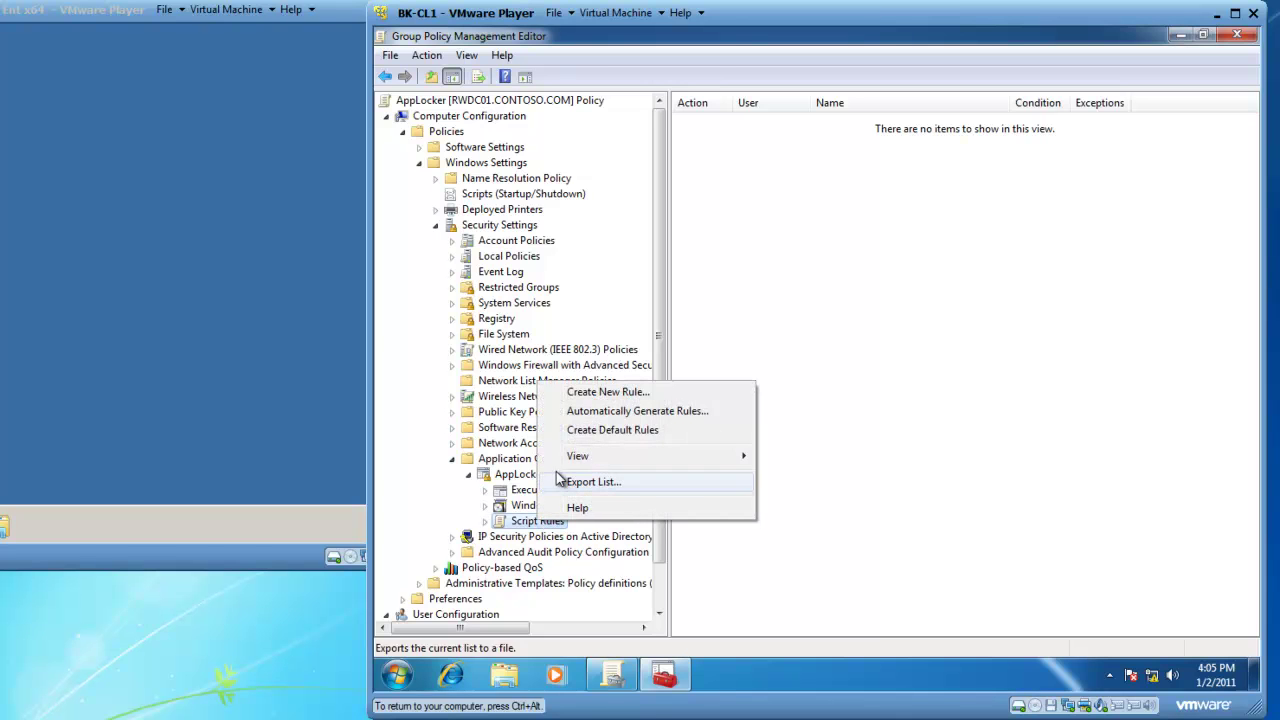
{"action": "left_click", "coordinate": [580, 432]}
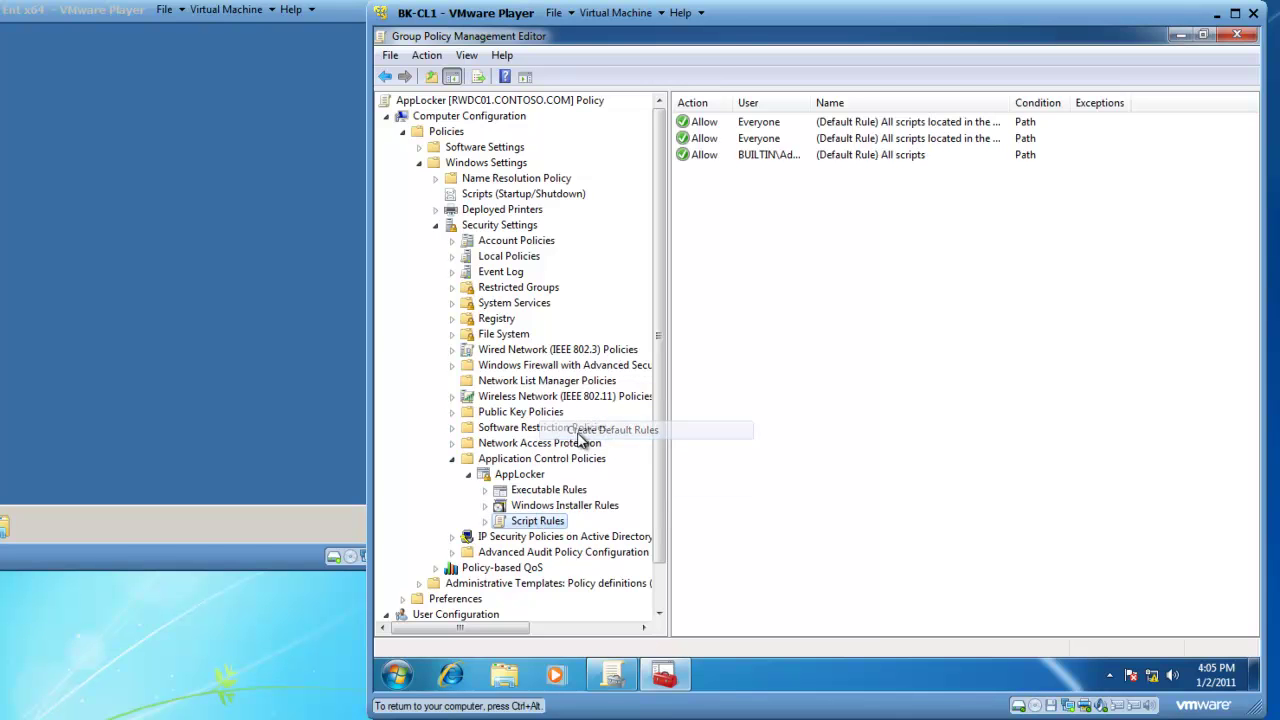
{"action": "left_click_drag", "start_coordinate": [812, 102], "coordinate": [871, 103]}
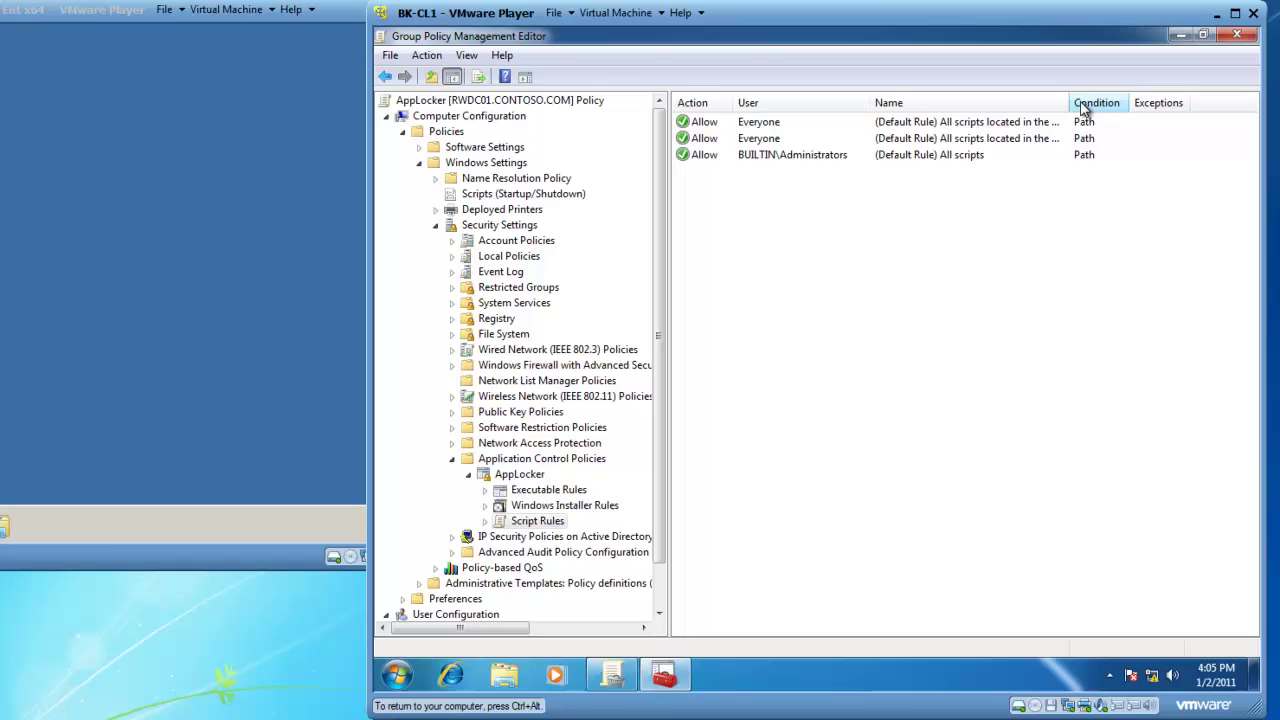
{"action": "left_click_drag", "start_coordinate": [1069, 102], "coordinate": [1176, 102]}
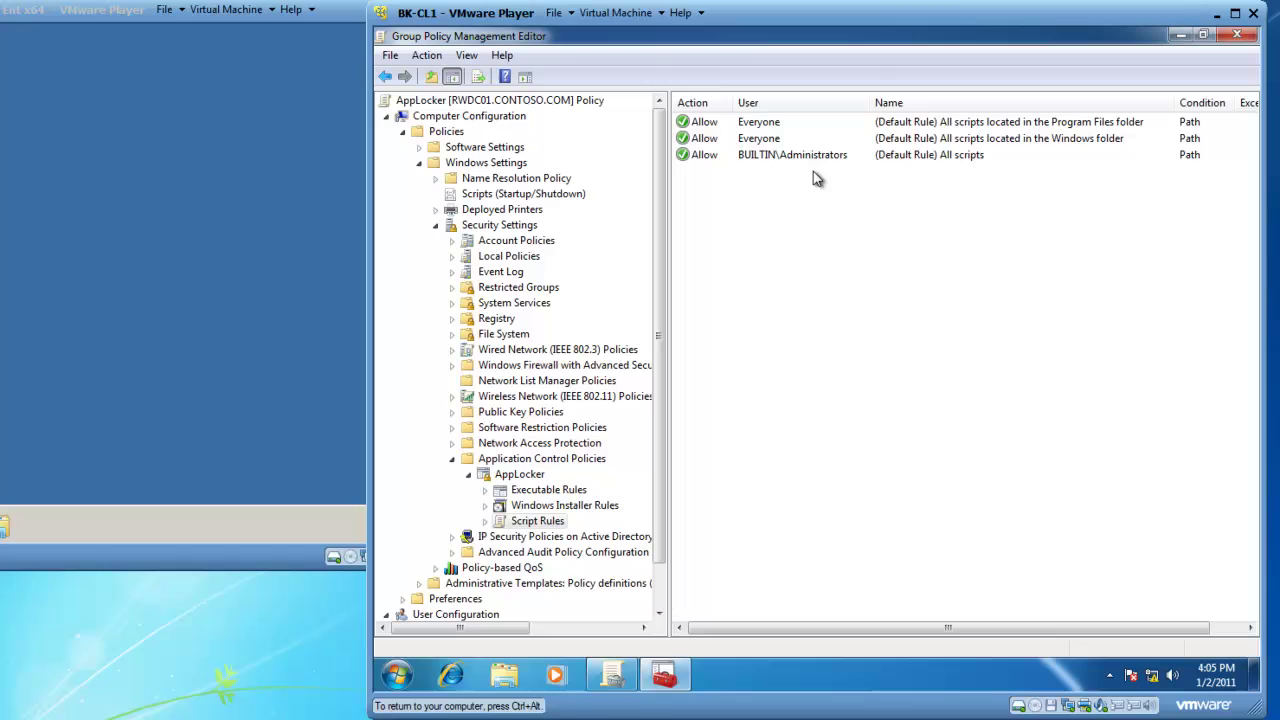
{"action": "key", "text": "ctrl+alt"}
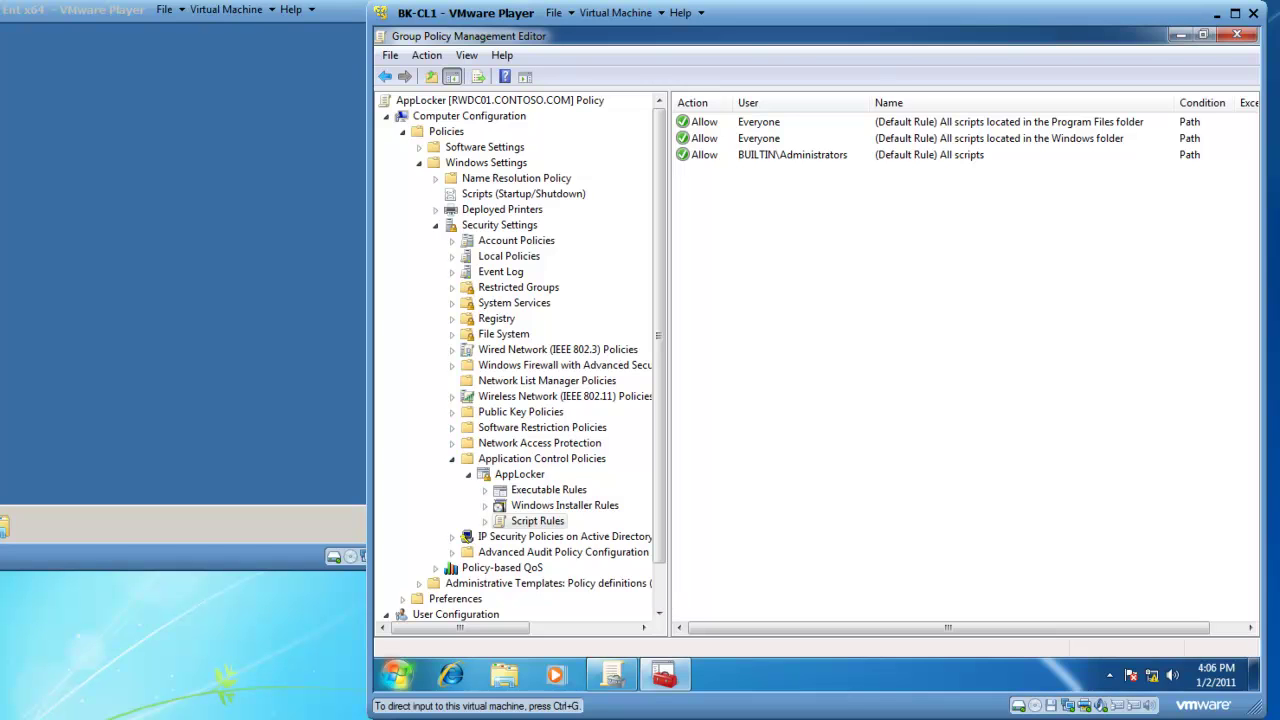
Step: Open the Everyone Windows-folder executable rule's properties and add a Publisher exception on its Exceptions tab
{"action": "left_click", "coordinate": [720, 480]}
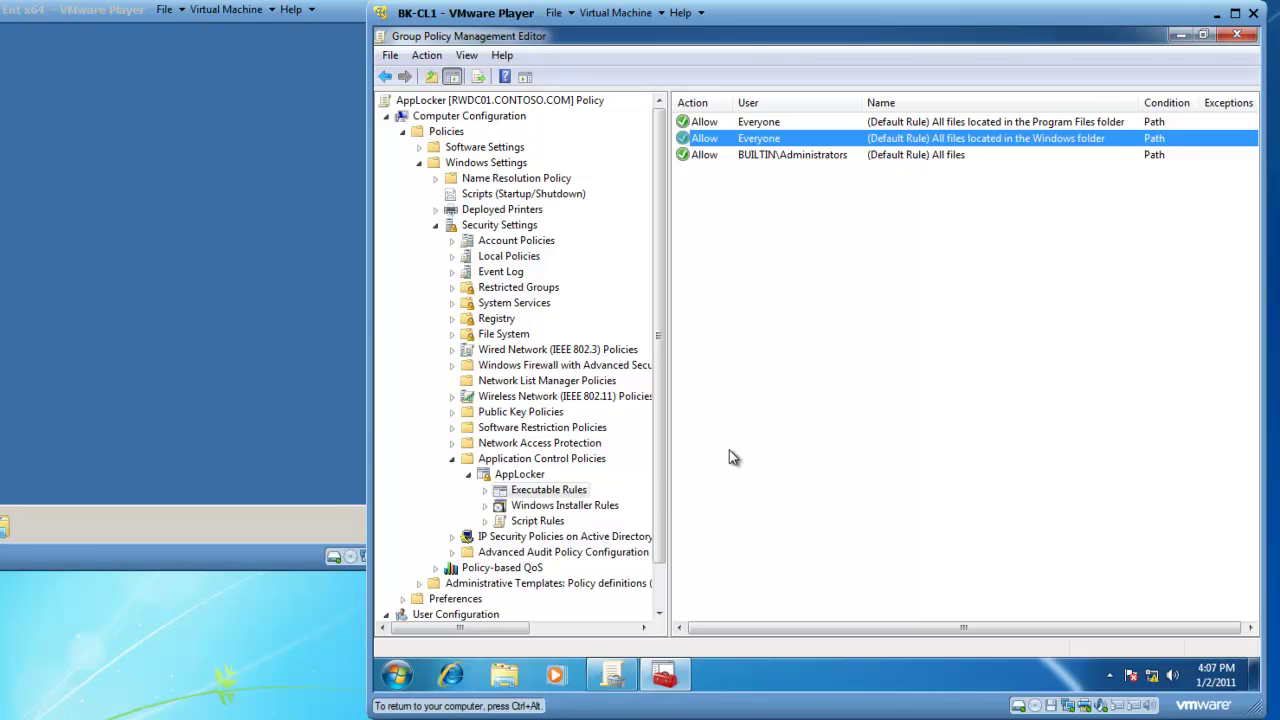
{"action": "left_click", "coordinate": [572, 490]}
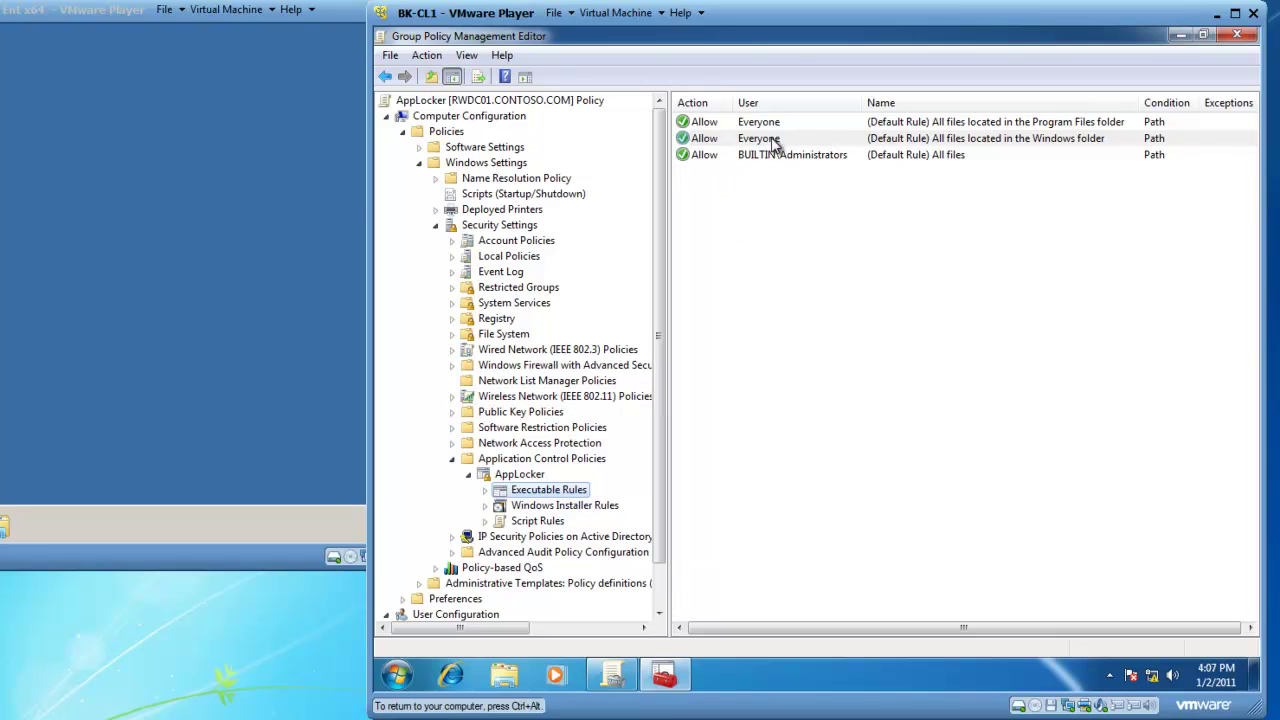
{"action": "left_click", "coordinate": [841, 145]}
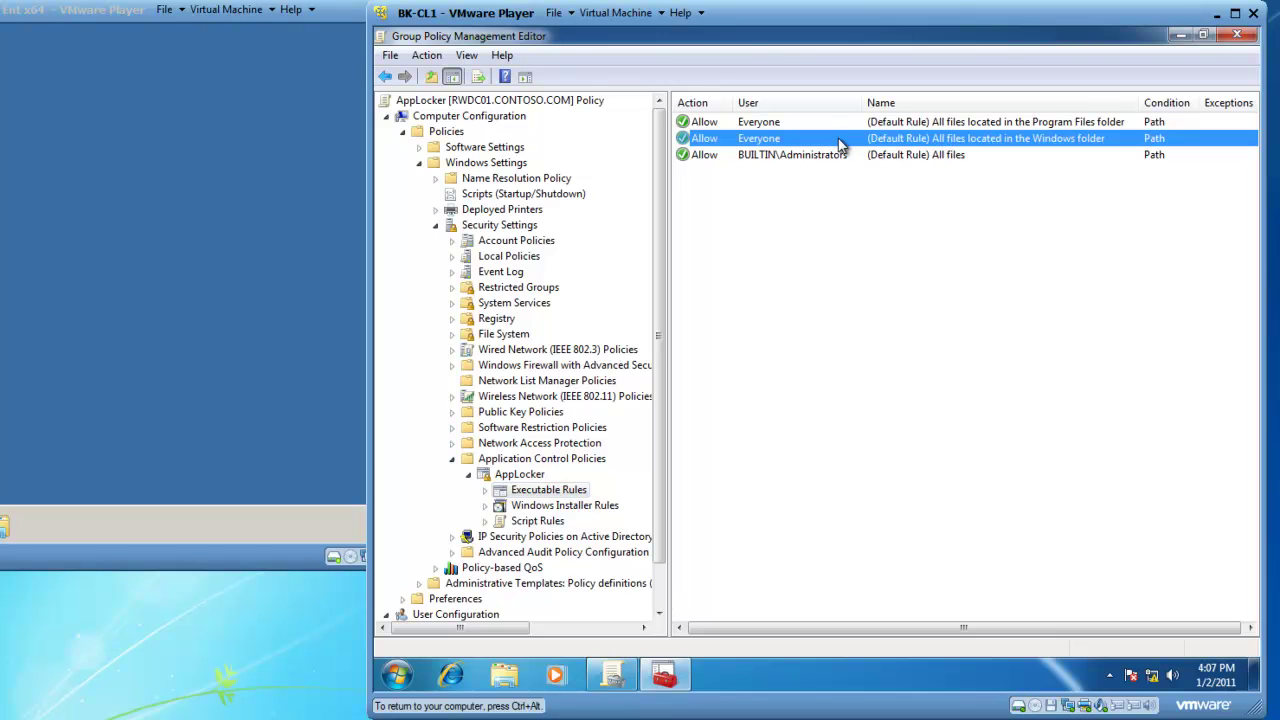
{"action": "right_click", "coordinate": [840, 145]}
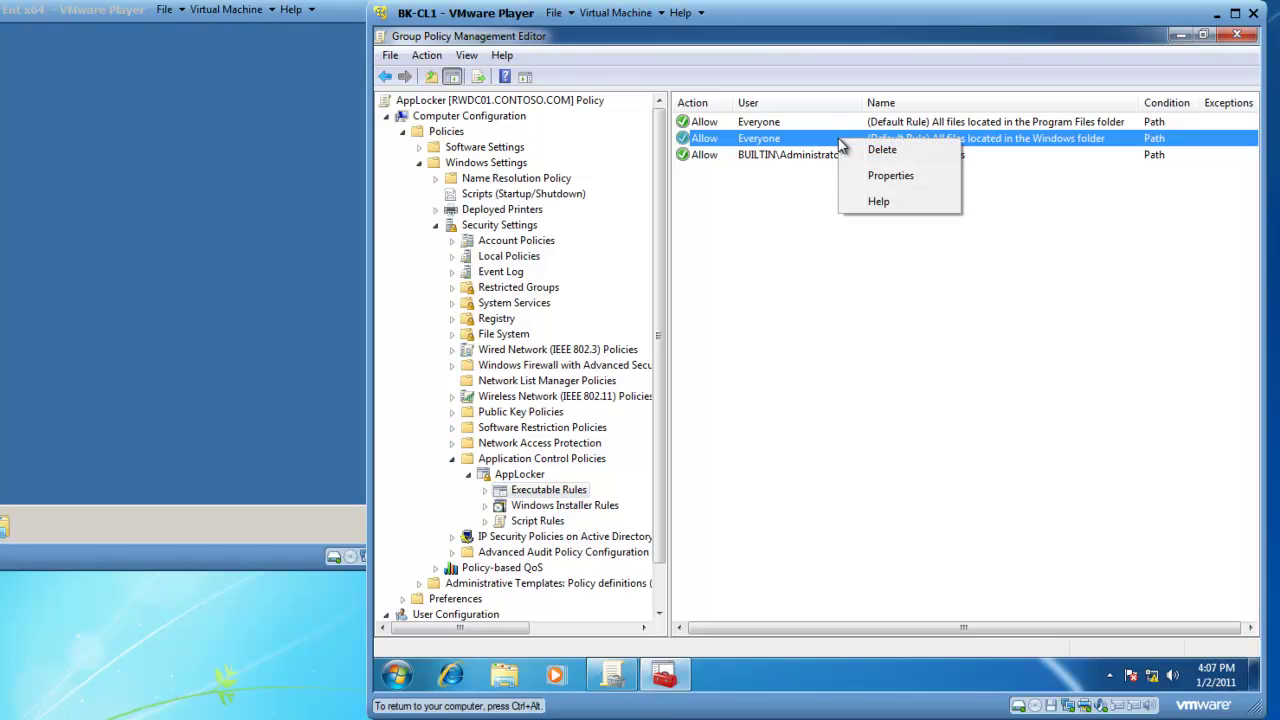
{"action": "left_click", "coordinate": [884, 177]}
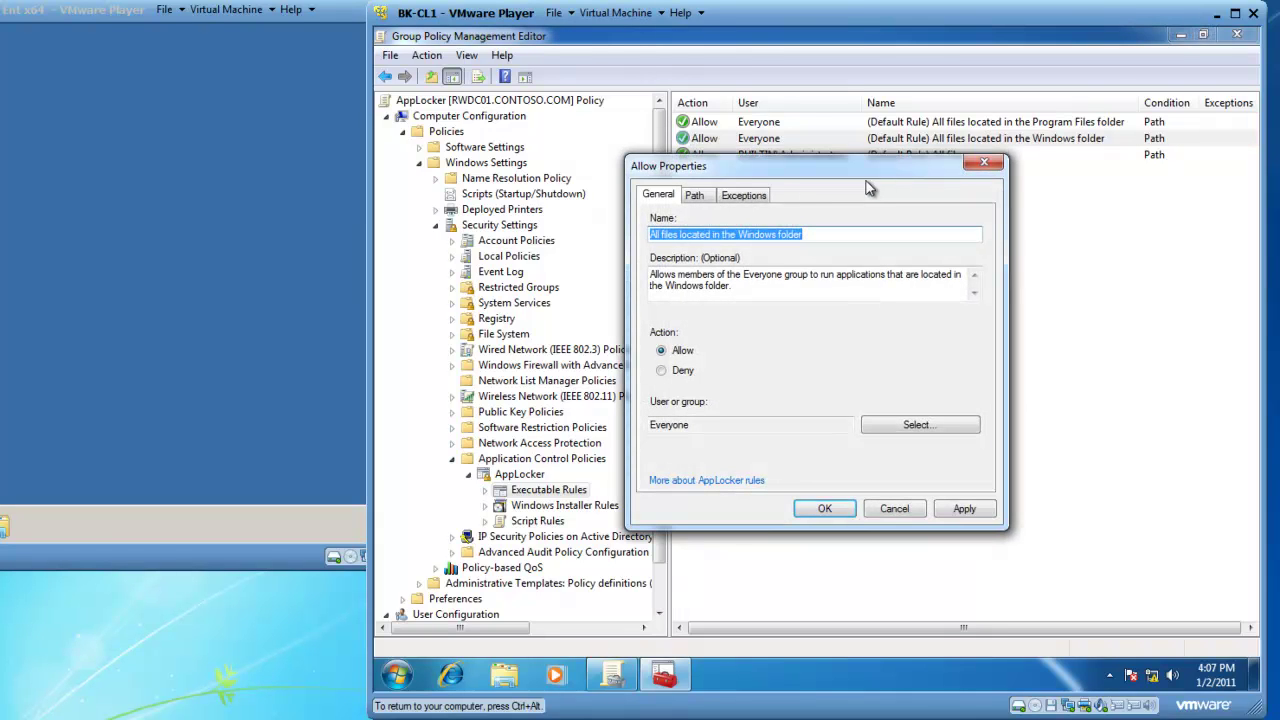
{"action": "left_click", "coordinate": [742, 197]}
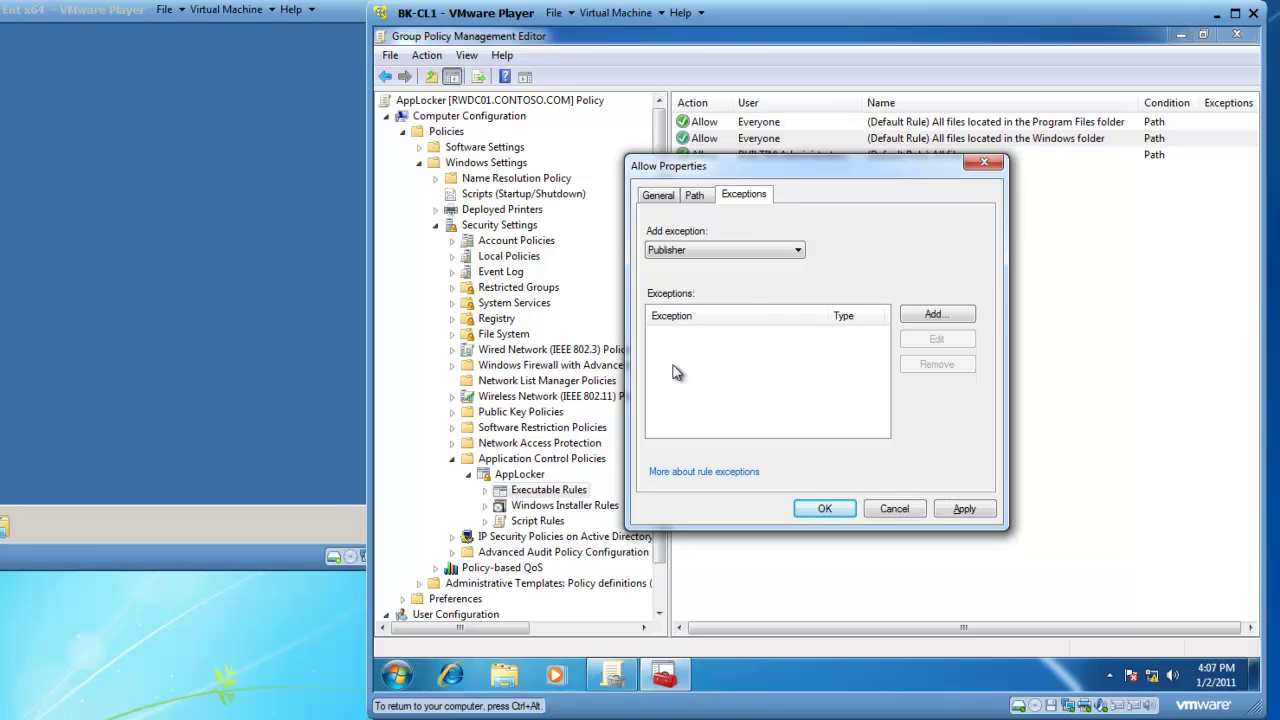
{"action": "left_click", "coordinate": [936, 316]}
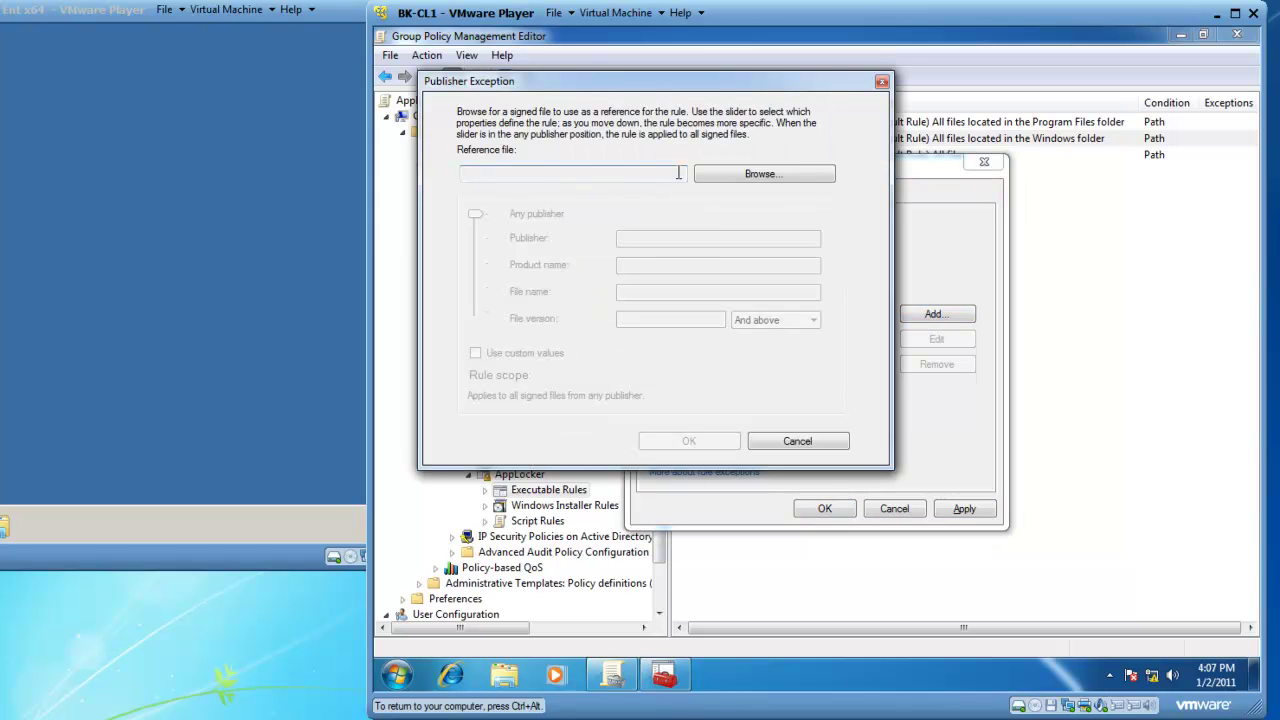
Step: Use C:\Windows\regedit.exe as the publisher reference file and save the exception on the rule
{"action": "left_click", "coordinate": [741, 174]}
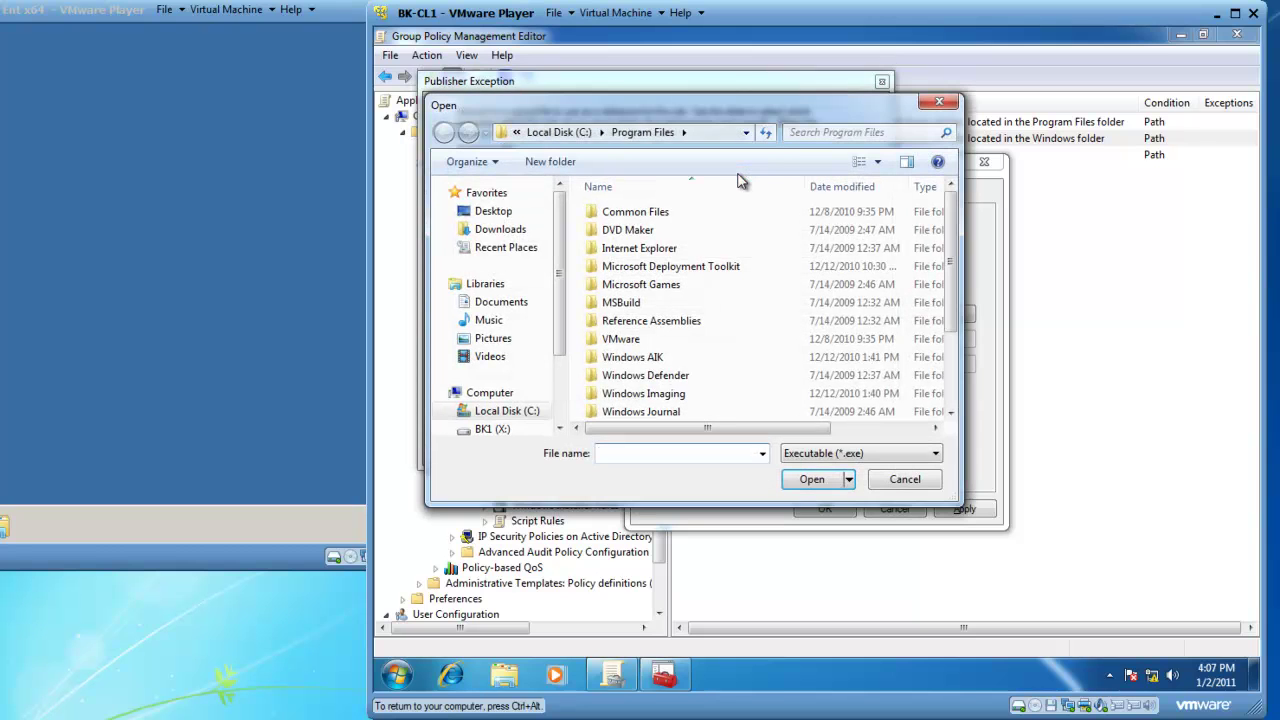
{"action": "left_click", "coordinate": [556, 133]}
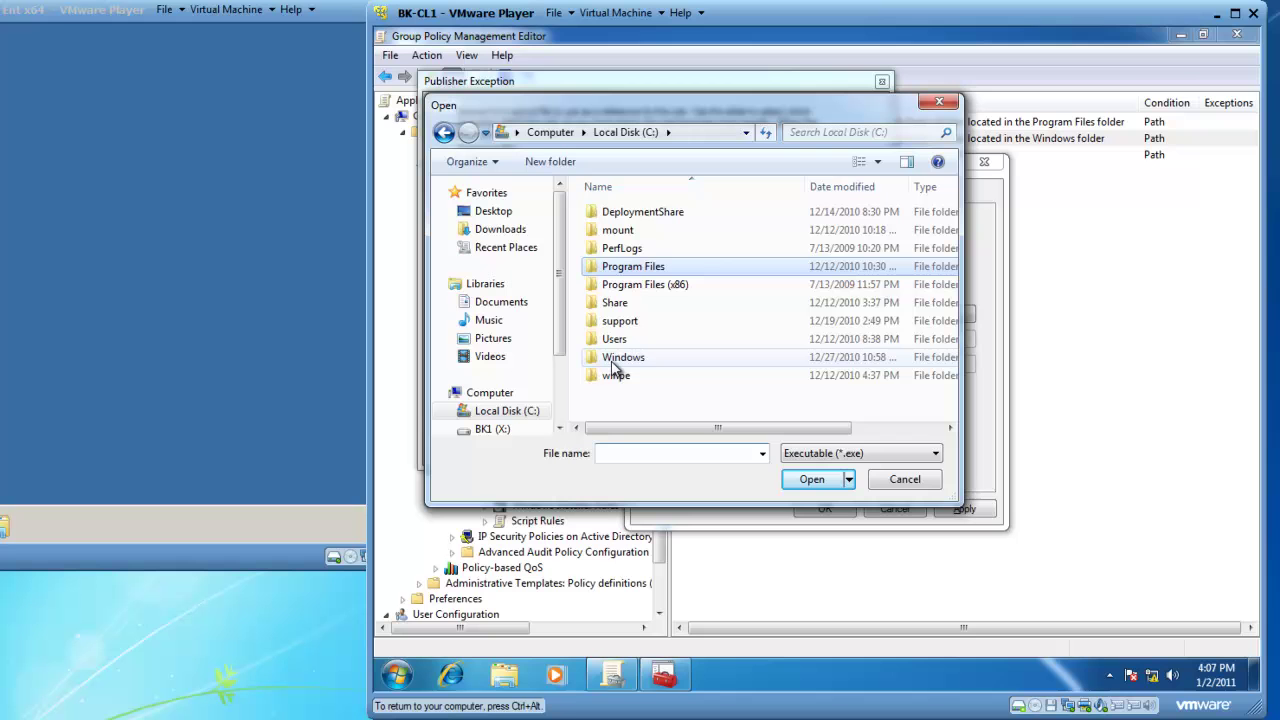
{"action": "double_click", "coordinate": [618, 358]}
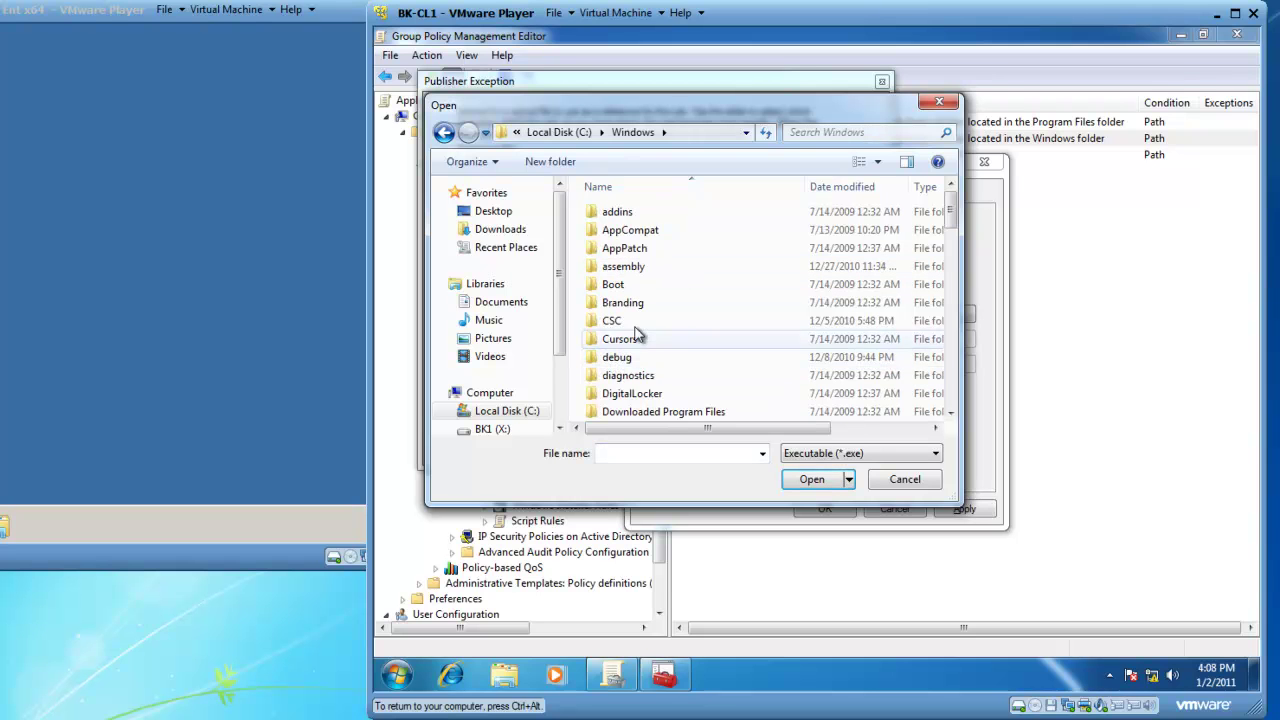
{"action": "scroll", "coordinate": [615, 330], "scroll_direction": "down", "scroll_amount": 12}
{"action": "scroll", "coordinate": [637, 308], "scroll_direction": "down", "scroll_amount": 10}
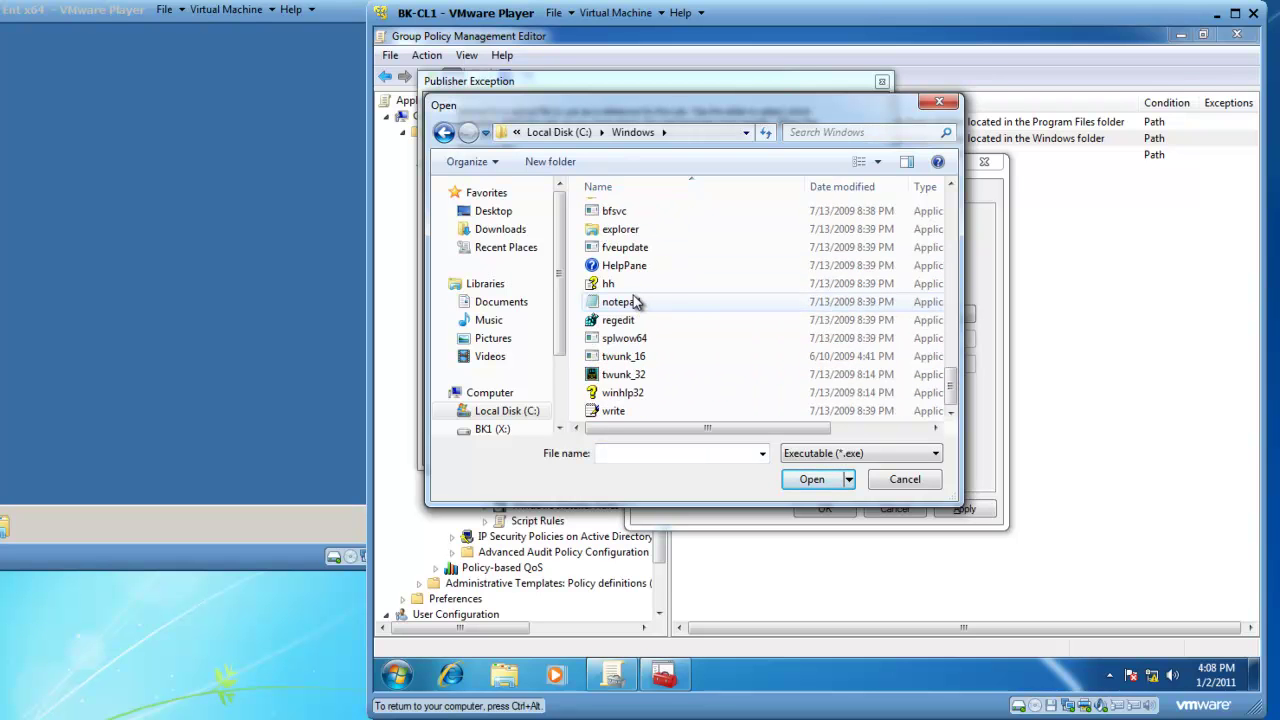
{"action": "left_click", "coordinate": [618, 322]}
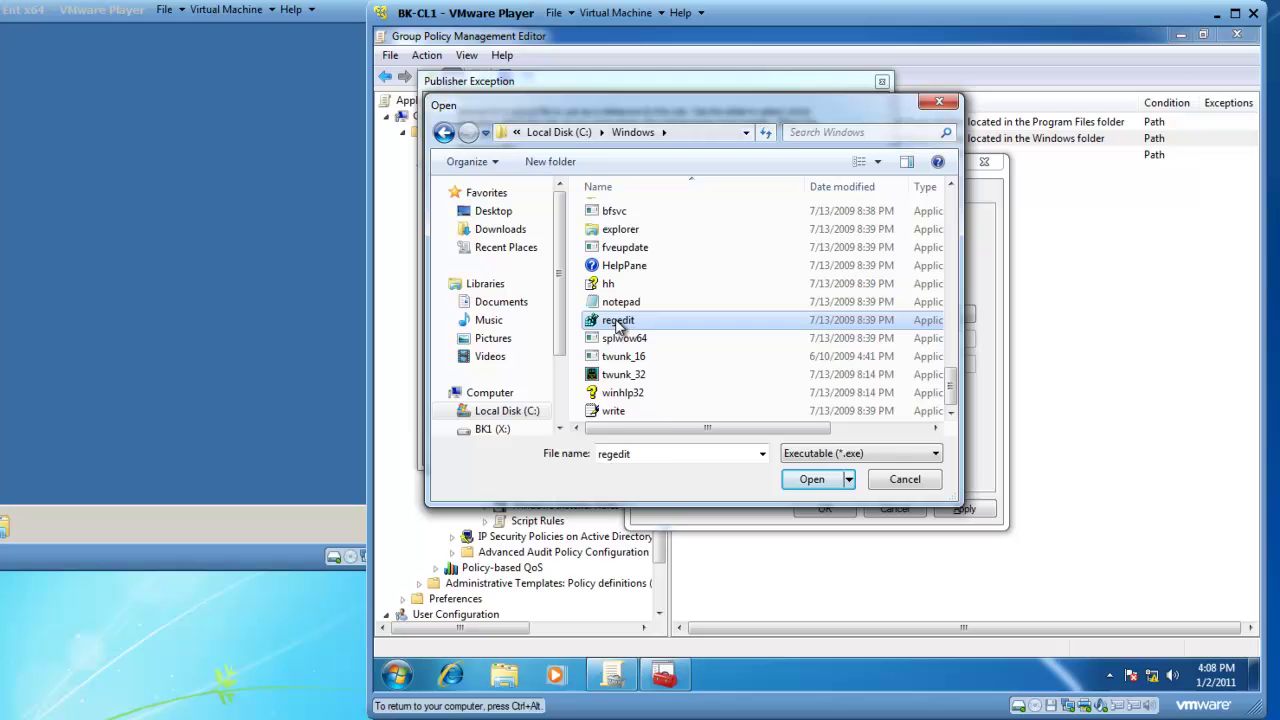
{"action": "left_click", "coordinate": [810, 479]}
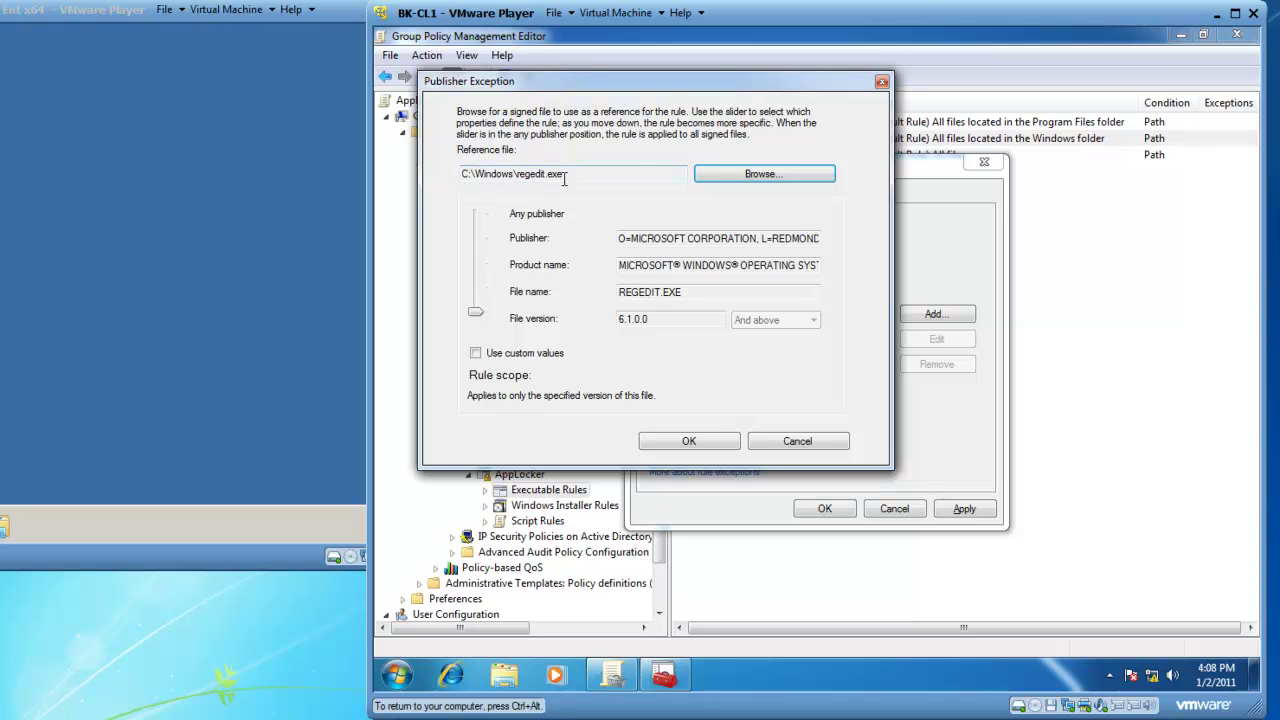
{"action": "left_click", "coordinate": [688, 443]}
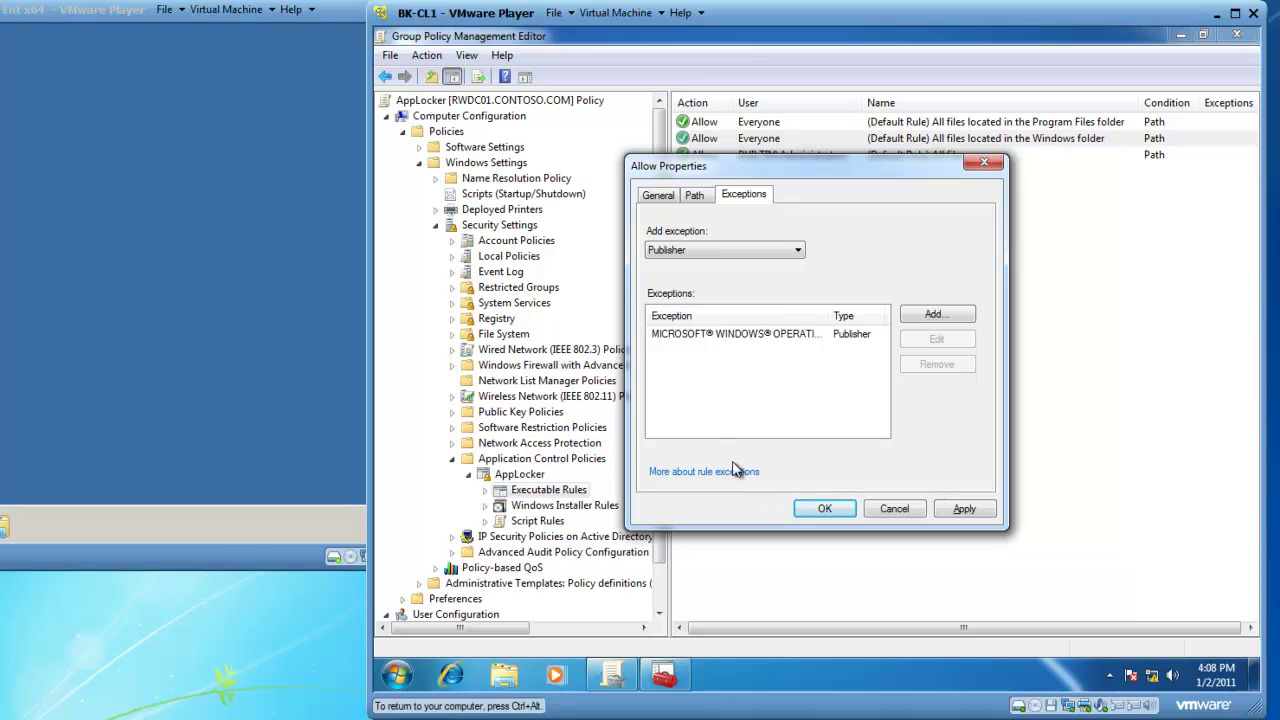
{"action": "left_click", "coordinate": [824, 508]}
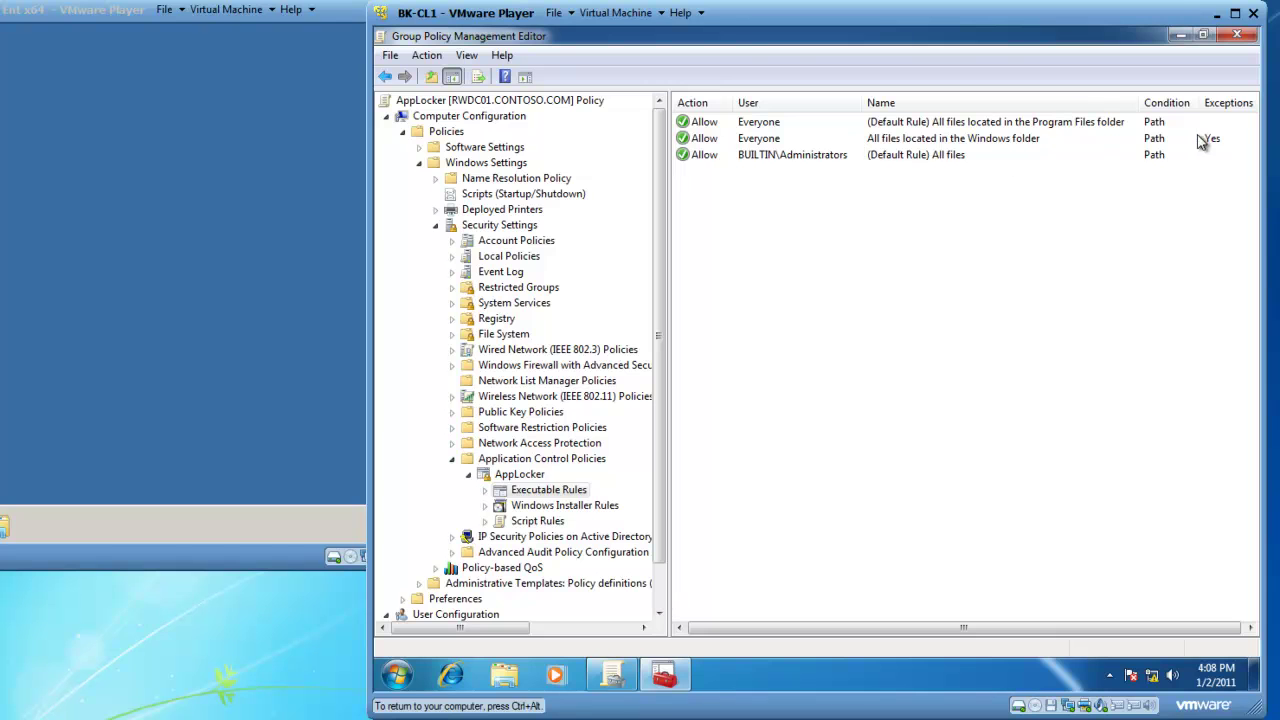
Step: Start a new executable rule that allows the CONTOSO\Group Policy Creator Owners group
{"action": "right_click", "coordinate": [536, 492]}
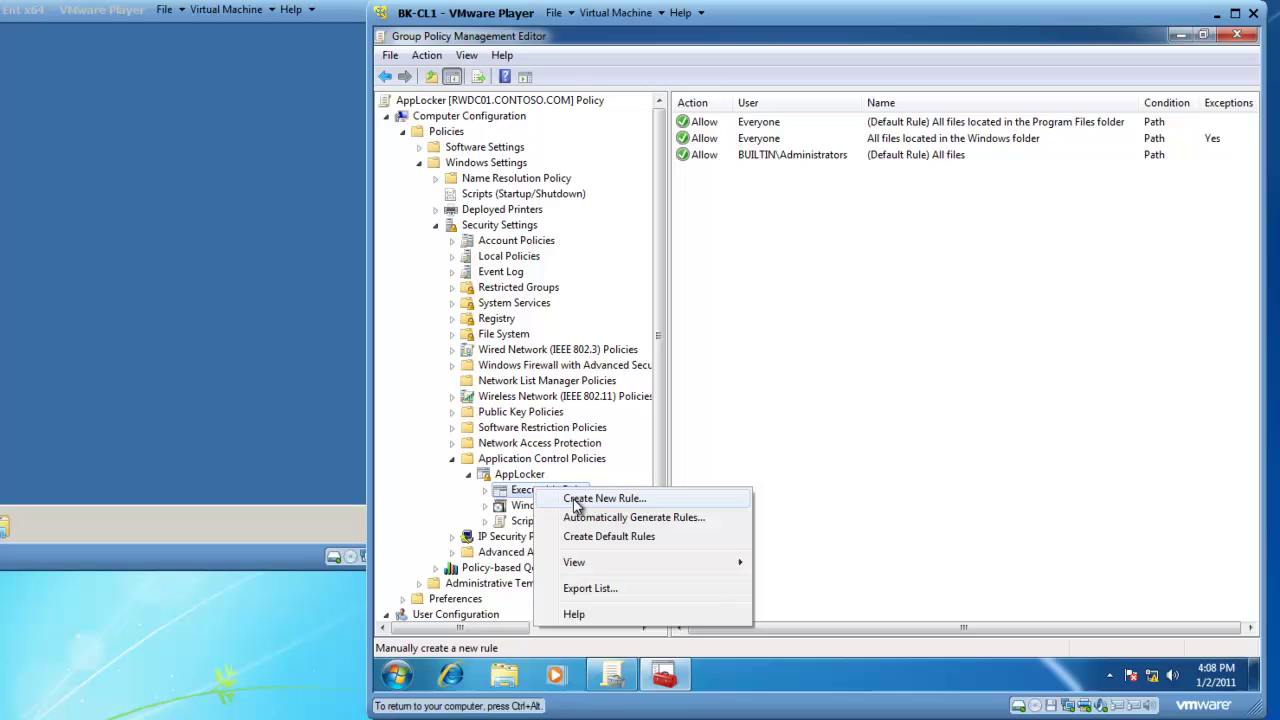
{"action": "left_click", "coordinate": [576, 499]}
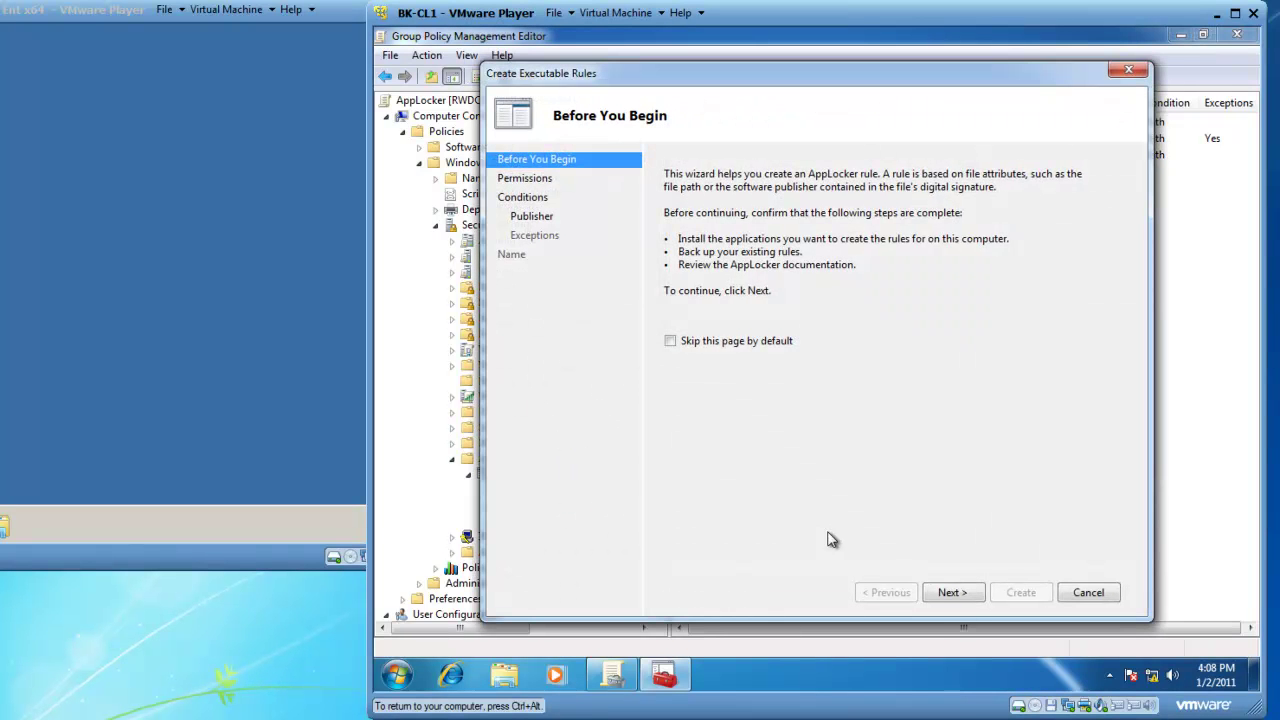
{"action": "left_click", "coordinate": [965, 598]}
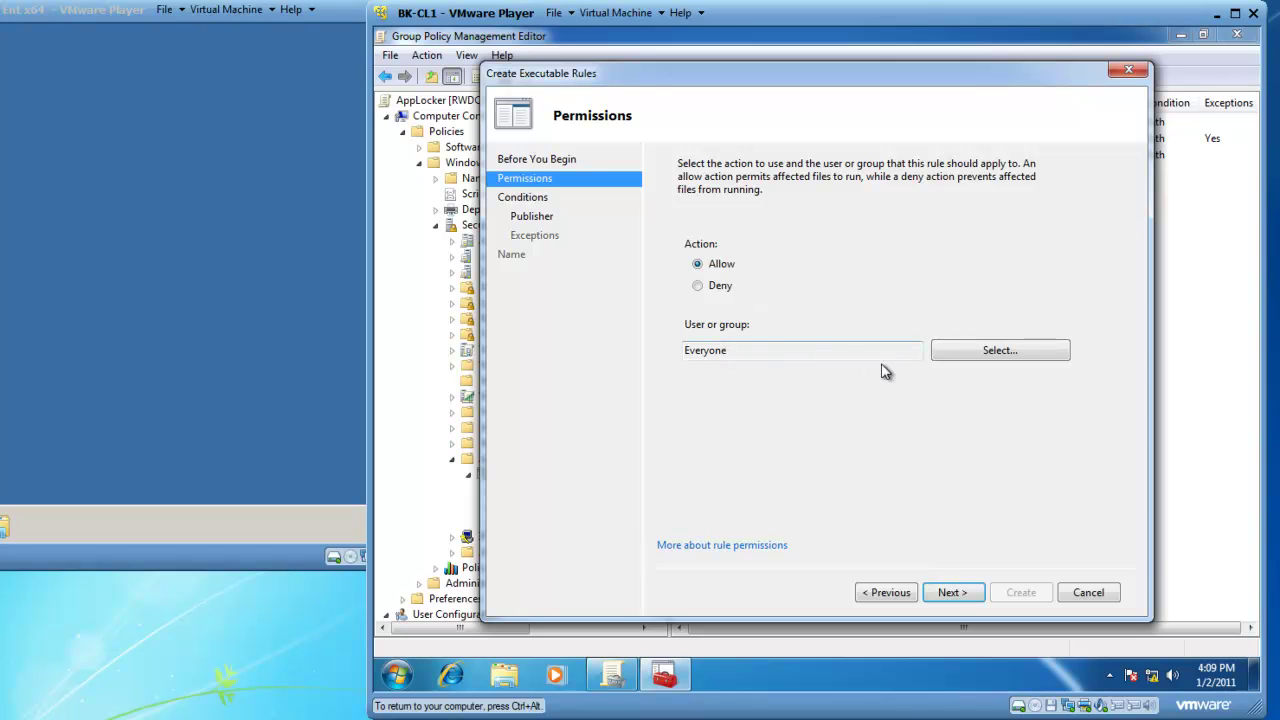
{"action": "left_click", "coordinate": [994, 354]}
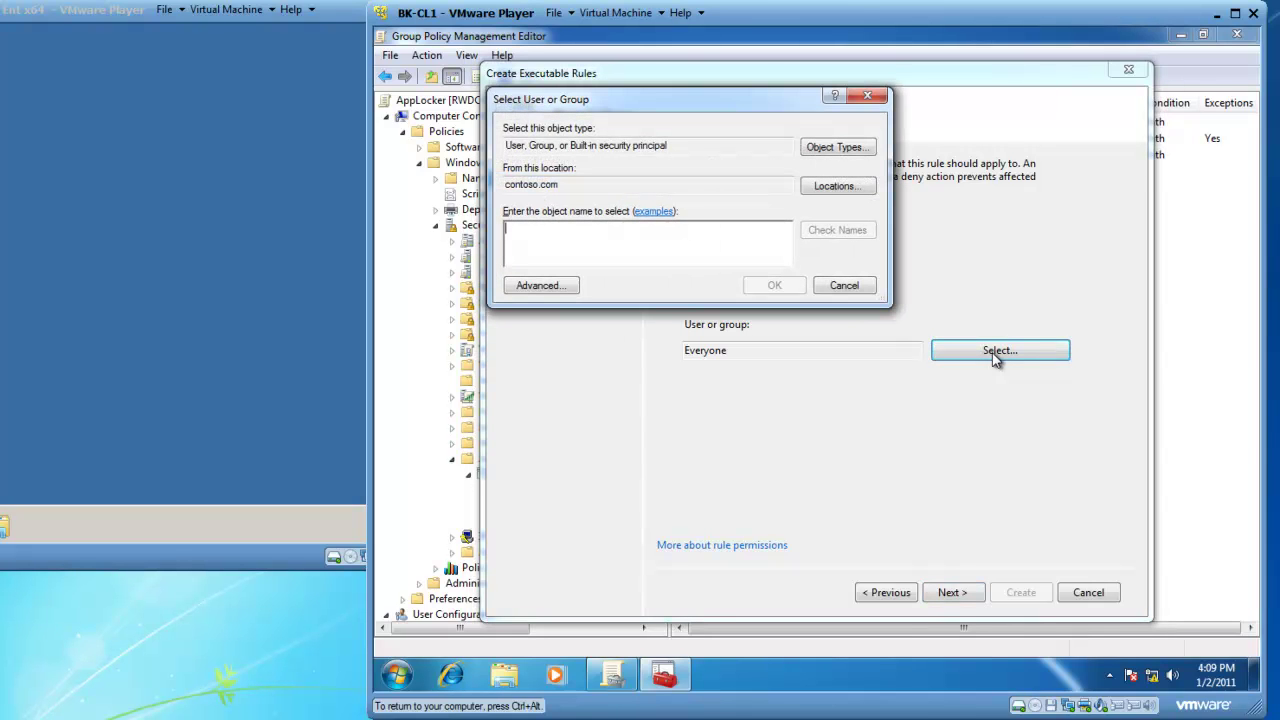
{"action": "type", "text": "group po"}
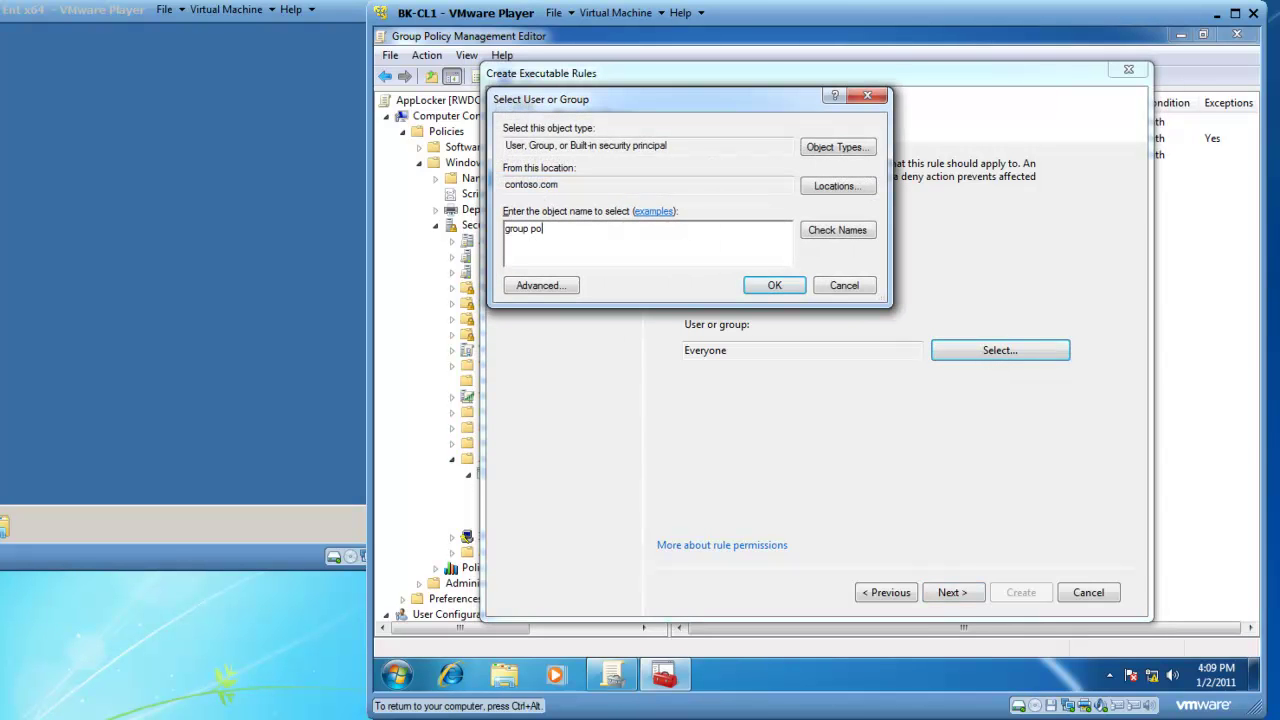
{"action": "type", "text": "licy creator ownd"}
{"action": "key", "text": "BackSpace"}
{"action": "type", "text": "ers"}
{"action": "left_click", "coordinate": [846, 232]}
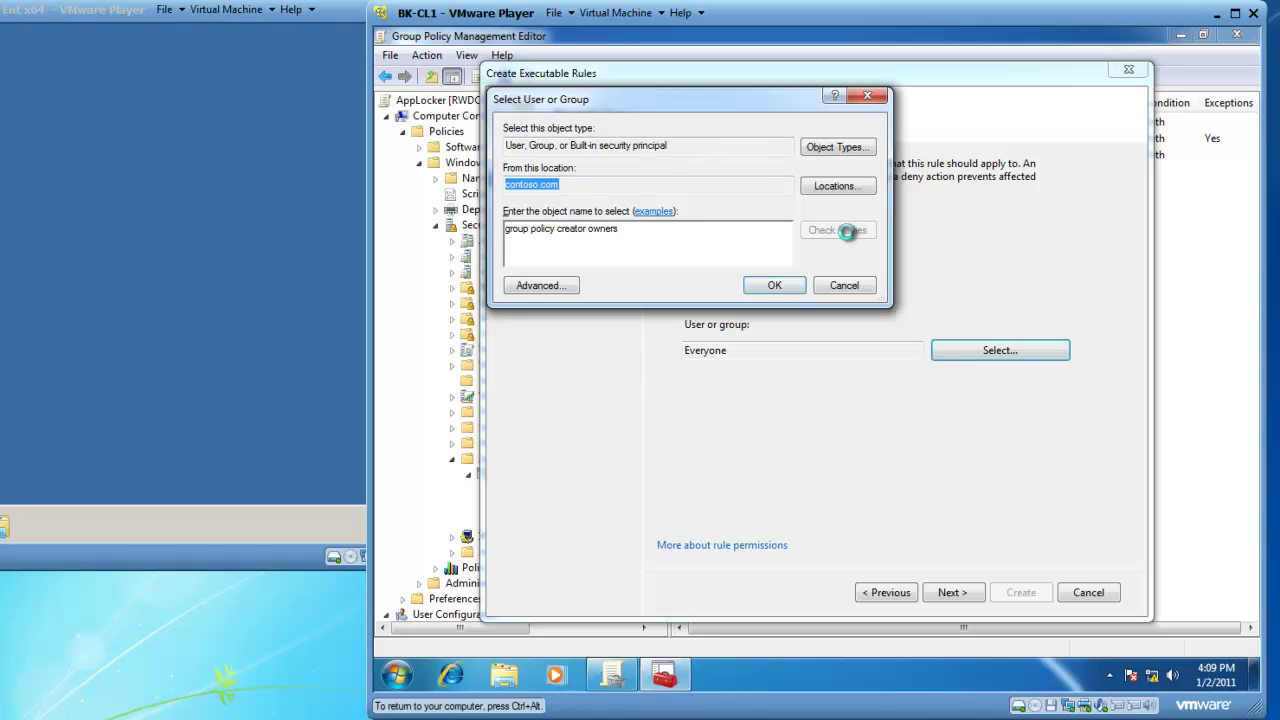
{"action": "left_click", "coordinate": [790, 286]}
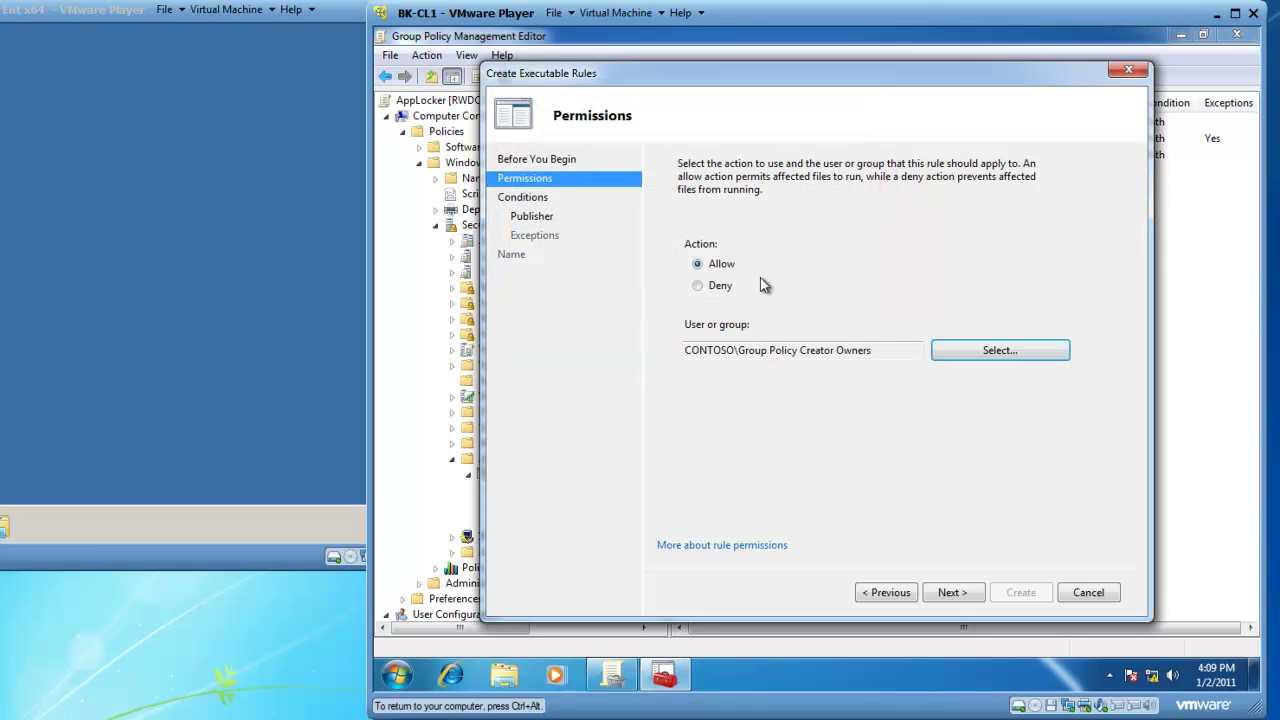
Step: Base the rule on a path condition targeting C:\Windows\regedit.exe
{"action": "left_click", "coordinate": [953, 593]}
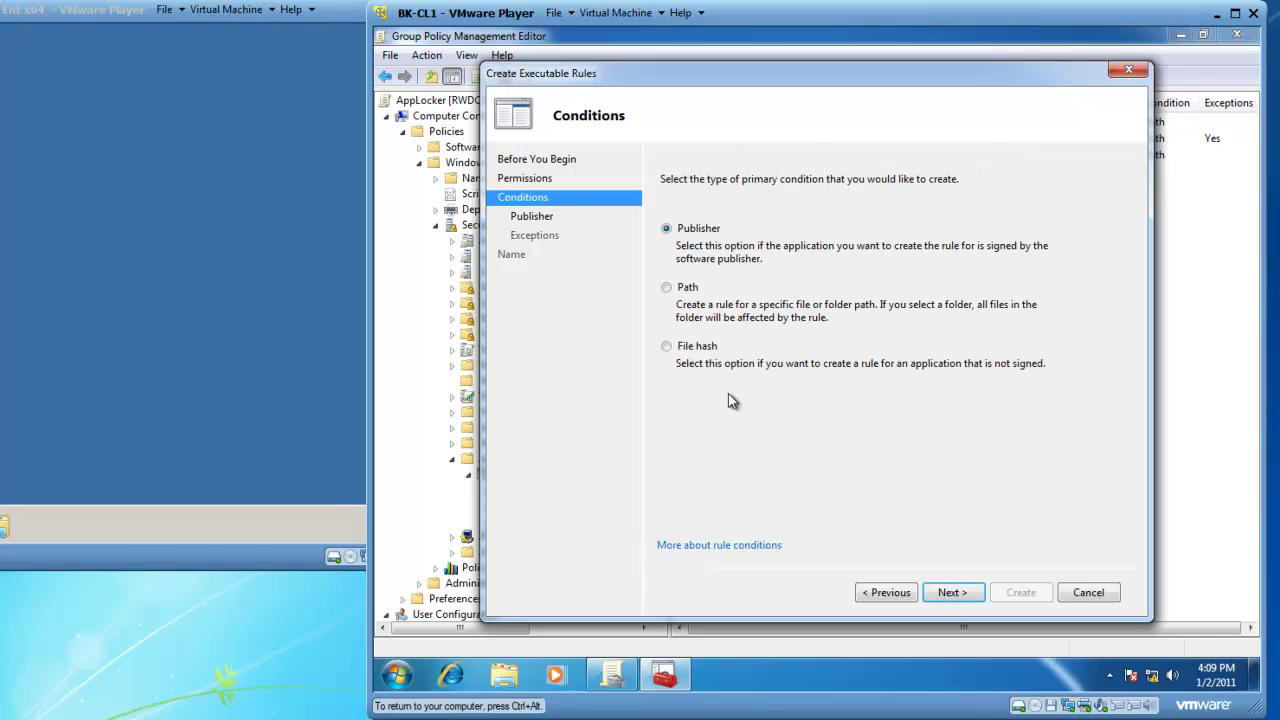
{"action": "left_click", "coordinate": [667, 288]}
{"action": "left_click", "coordinate": [953, 594]}
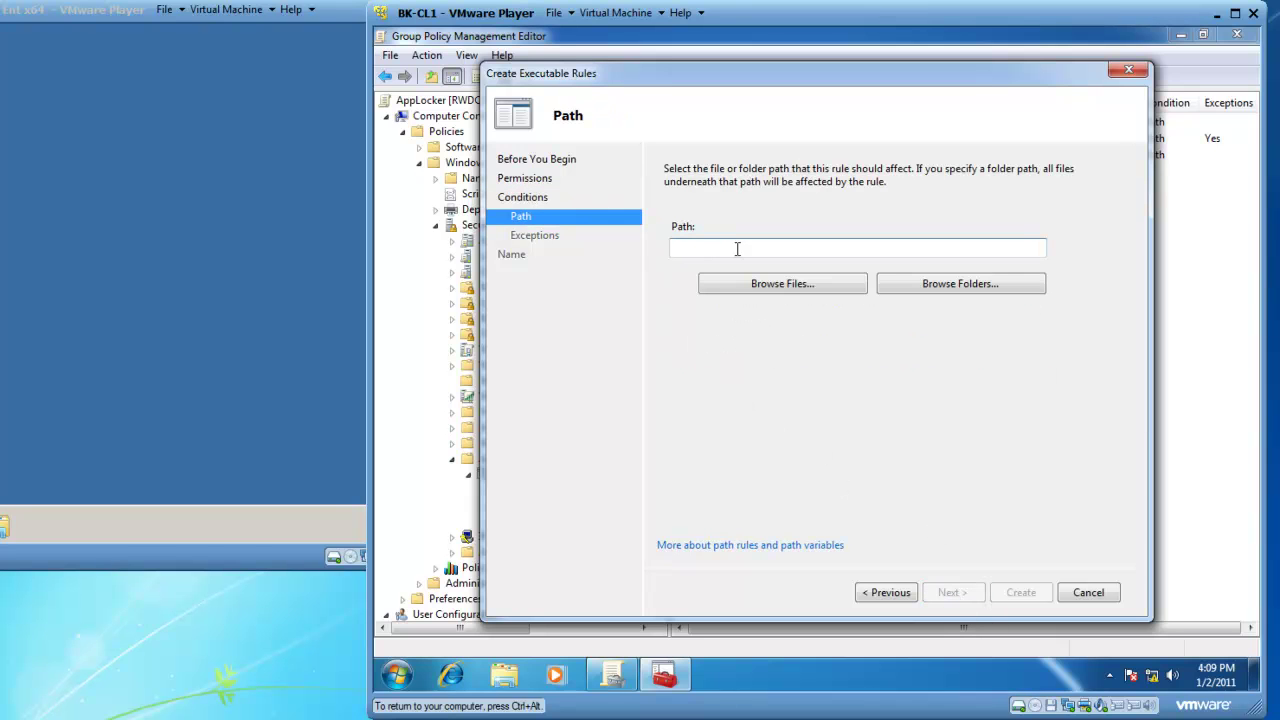
{"action": "left_click", "coordinate": [792, 290]}
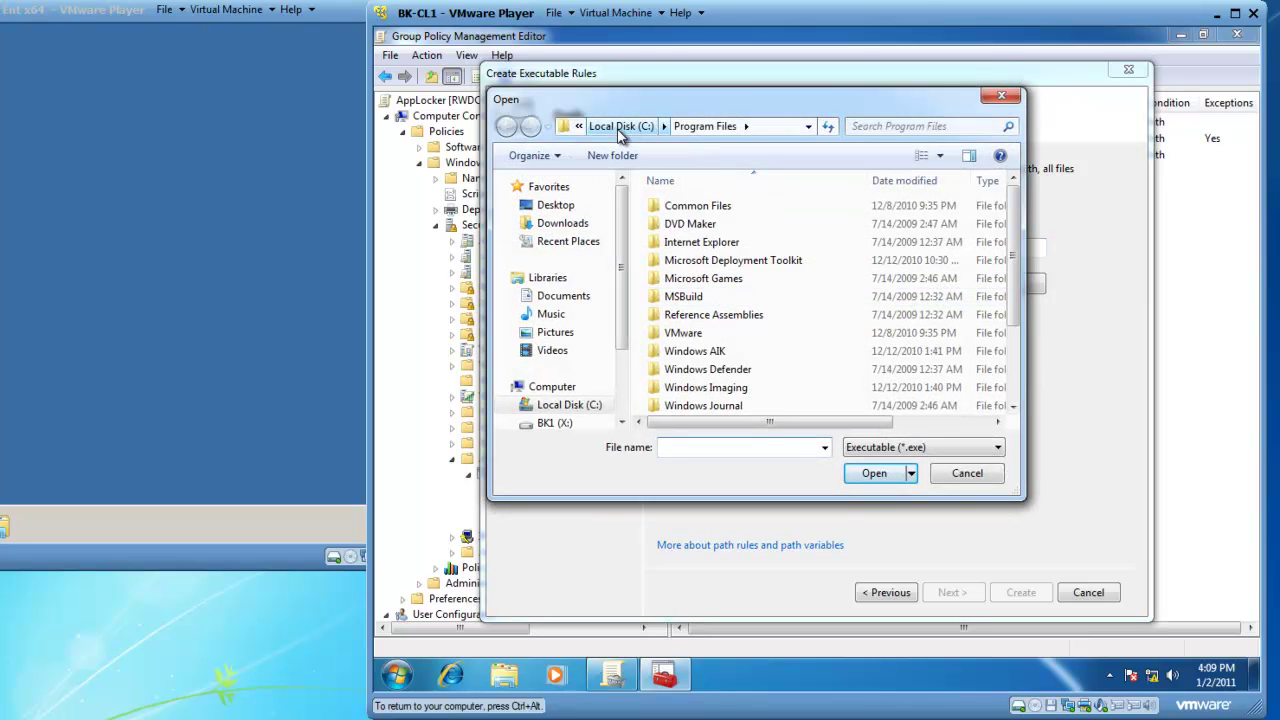
{"action": "left_click", "coordinate": [622, 128]}
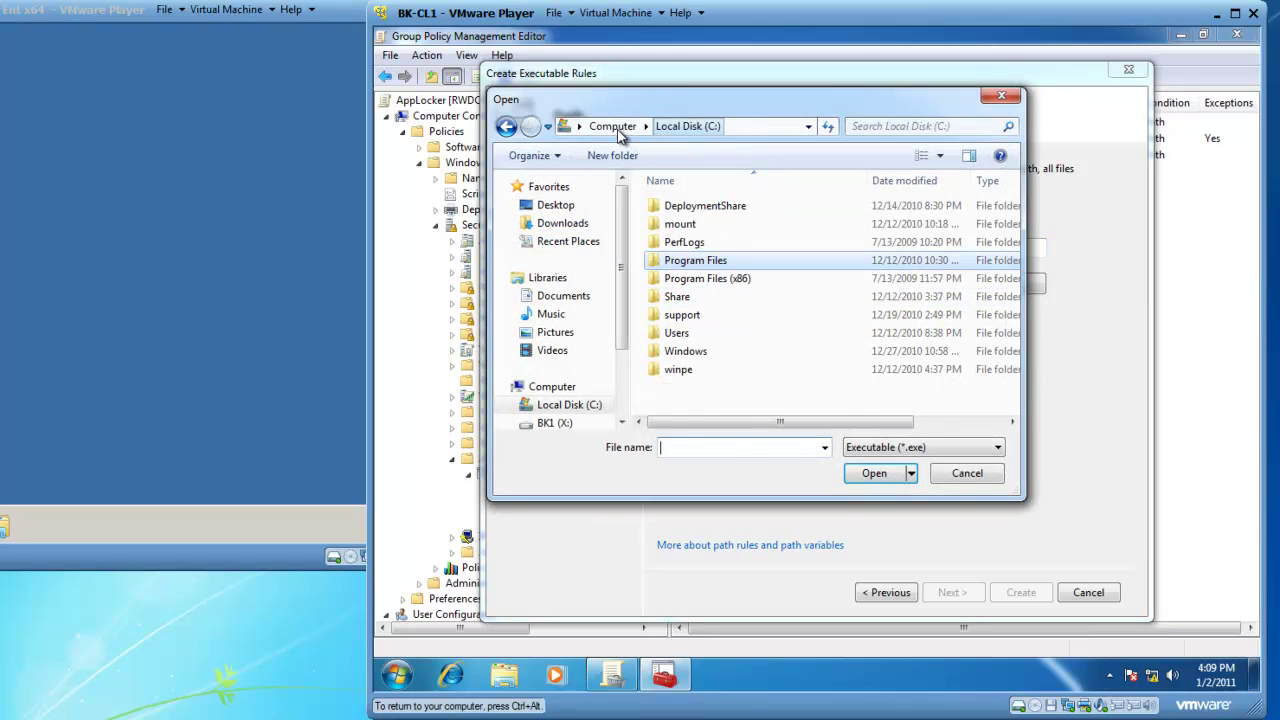
{"action": "double_click", "coordinate": [672, 351]}
{"action": "scroll", "coordinate": [670, 355], "scroll_direction": "down", "scroll_amount": 20}
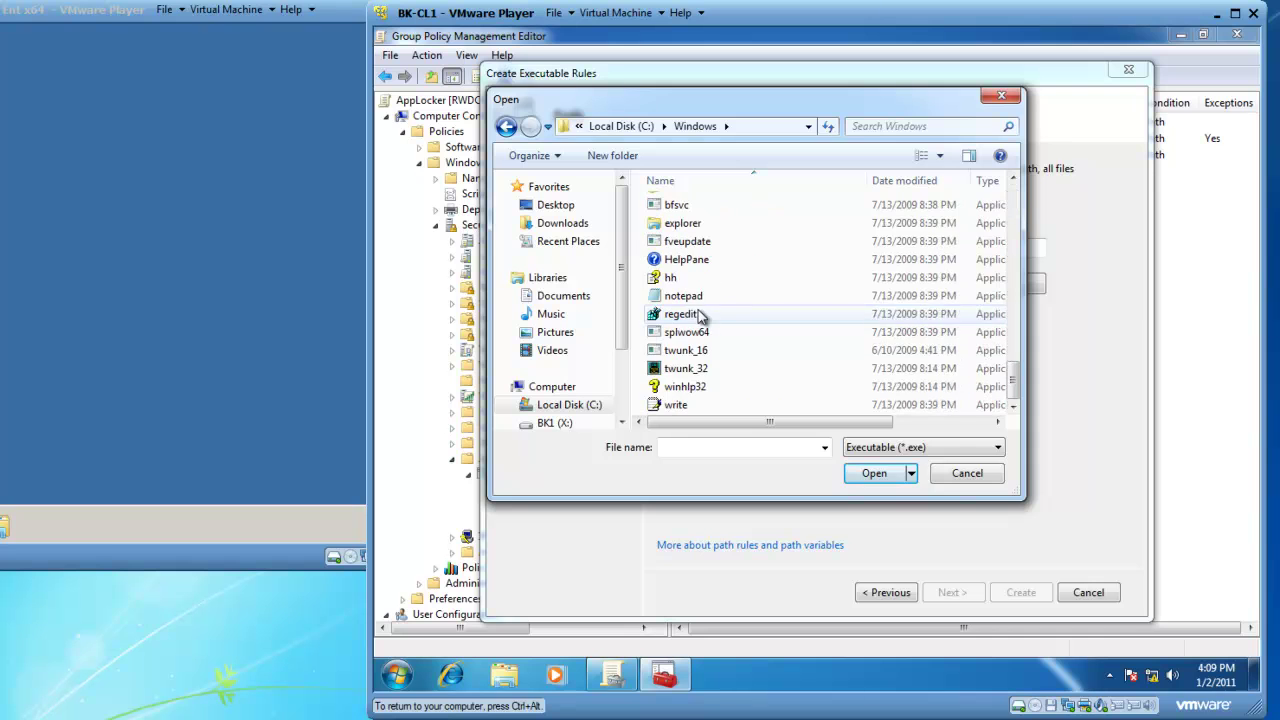
{"action": "double_click", "coordinate": [666, 314]}
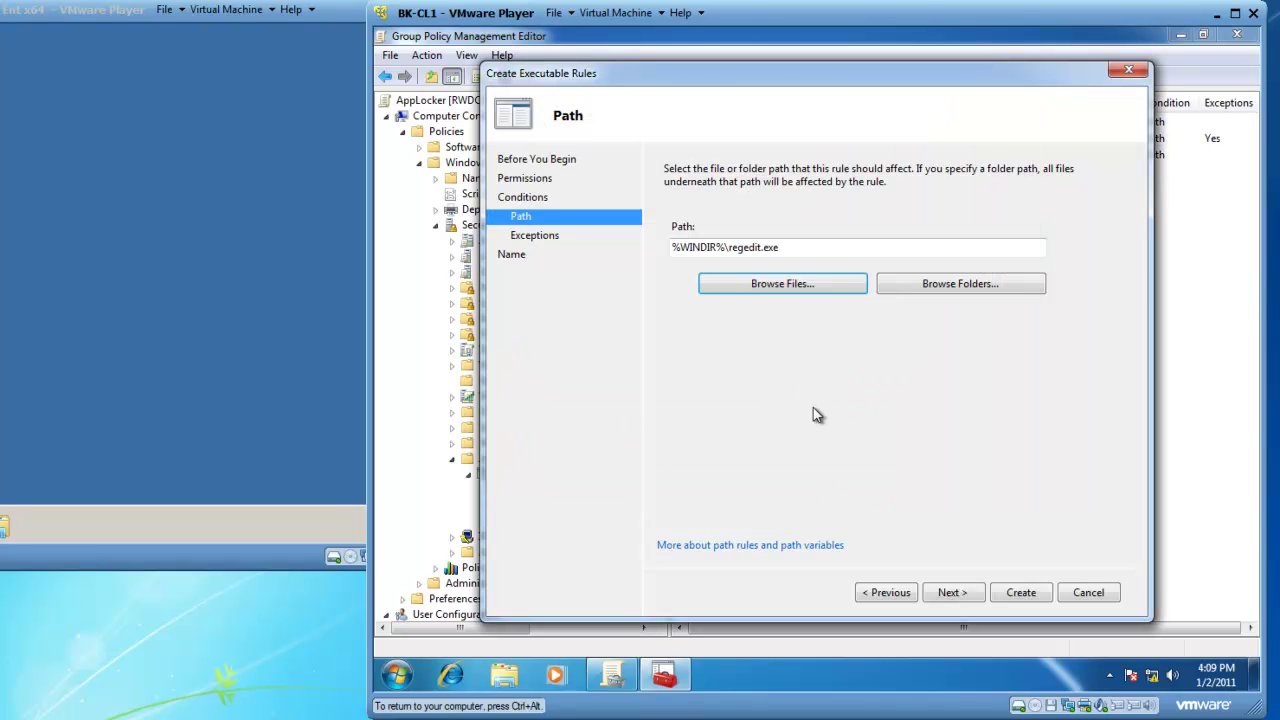
Step: Create the %WINDIR%\regedit.exe path rule with no exceptions
{"action": "left_click", "coordinate": [953, 593]}
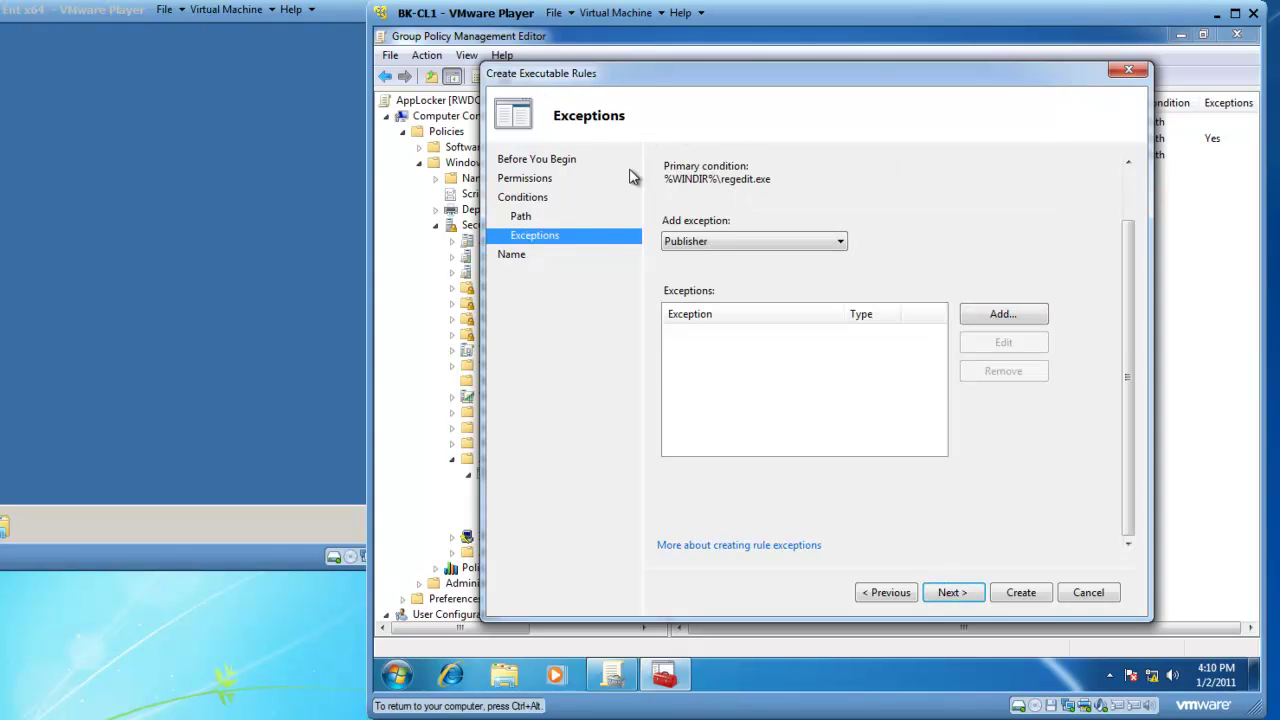
{"action": "left_click", "coordinate": [952, 593]}
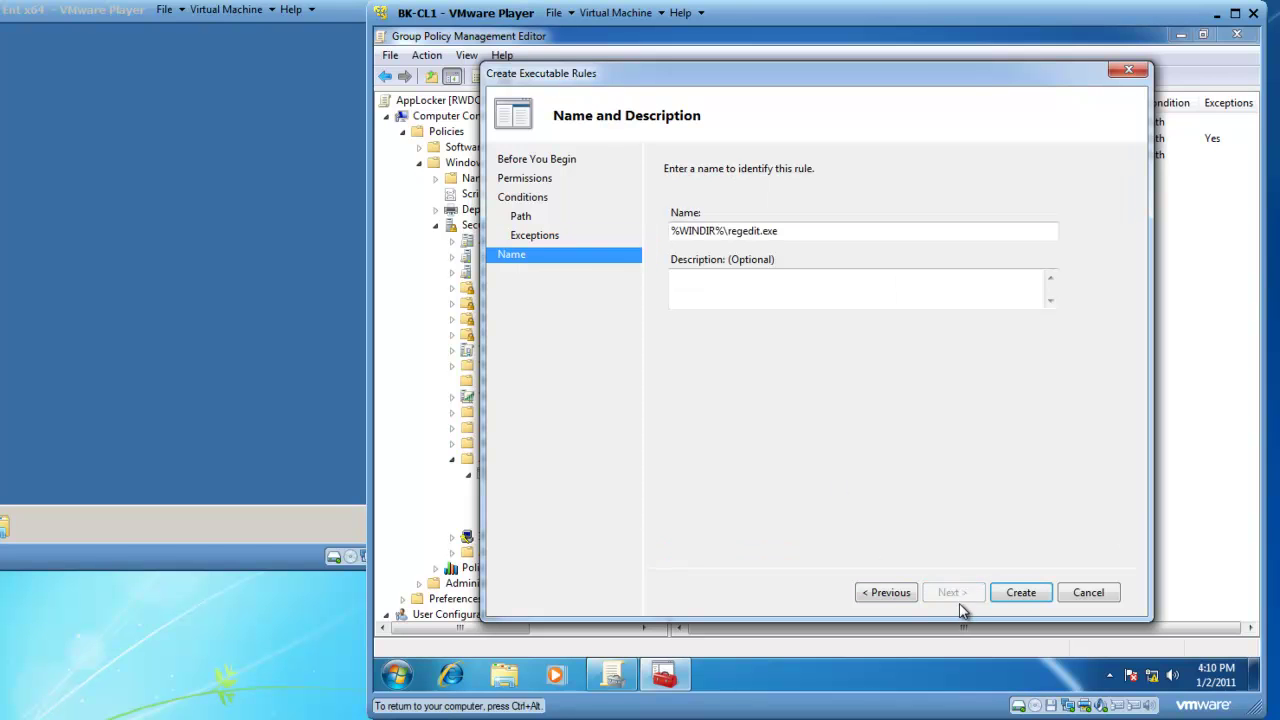
{"action": "left_click", "coordinate": [1018, 596]}
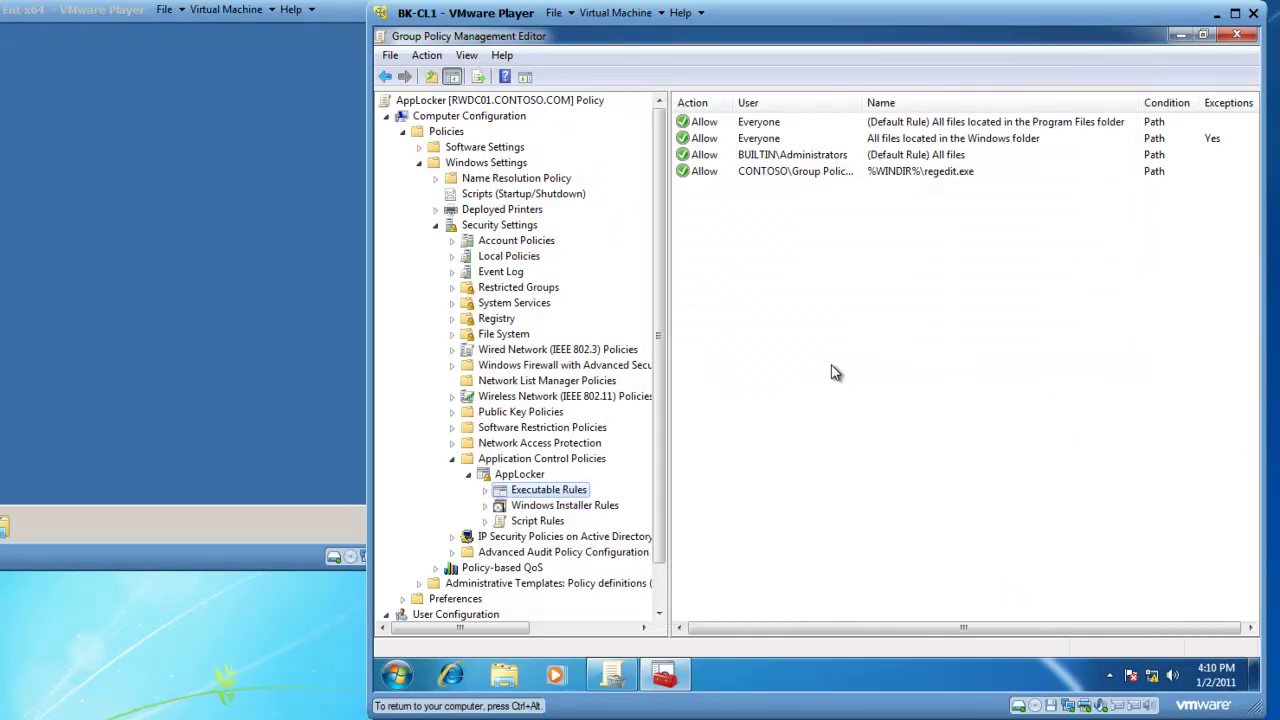
Step: Widen the User column to show CONTOSO\Group Policy Creator Owners in full
{"action": "left_click_drag", "start_coordinate": [866, 102], "coordinate": [975, 101]}
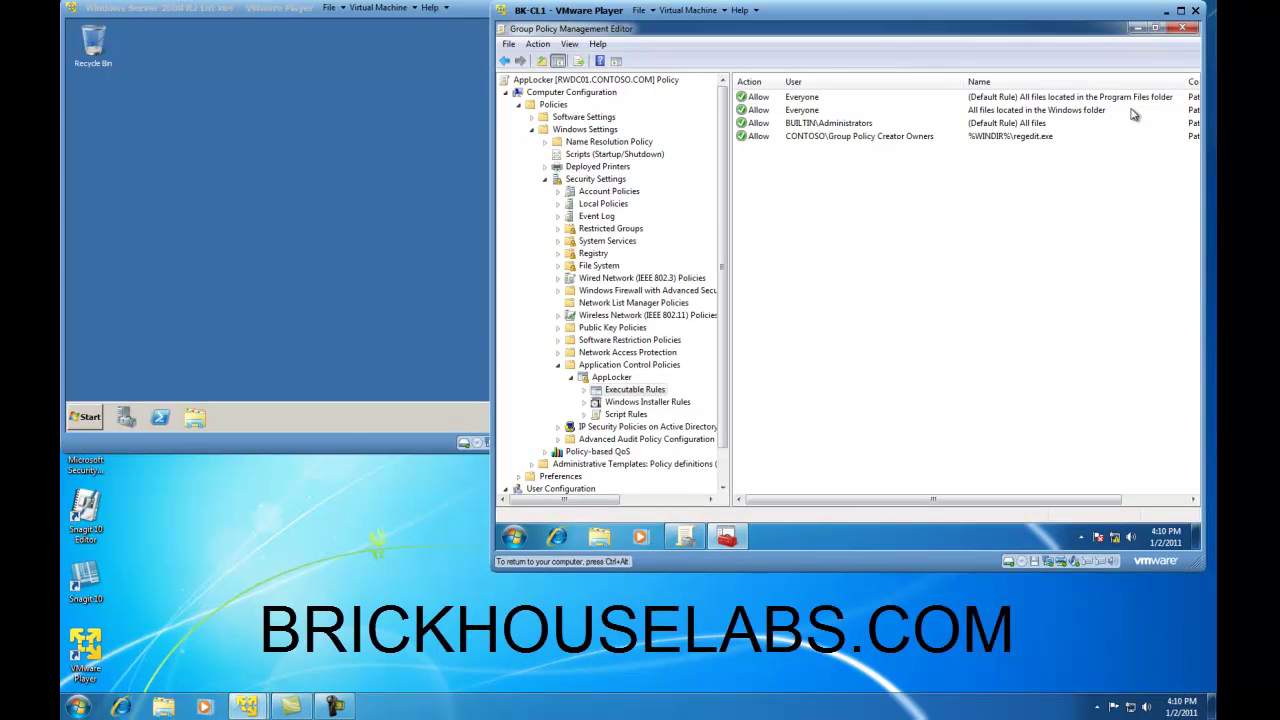
Step: Close the Group Policy Management Editor and the Group Policy Management console
{"action": "left_click", "coordinate": [1182, 28]}
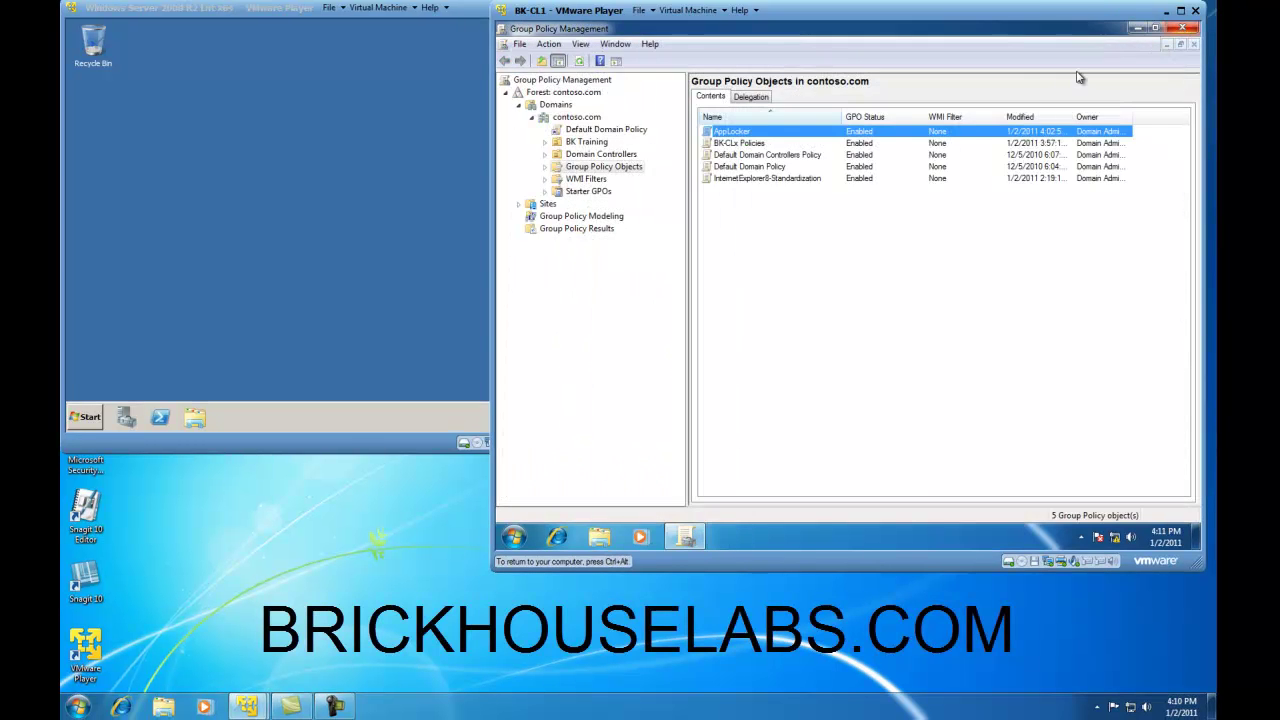
{"action": "left_click", "coordinate": [1178, 29]}
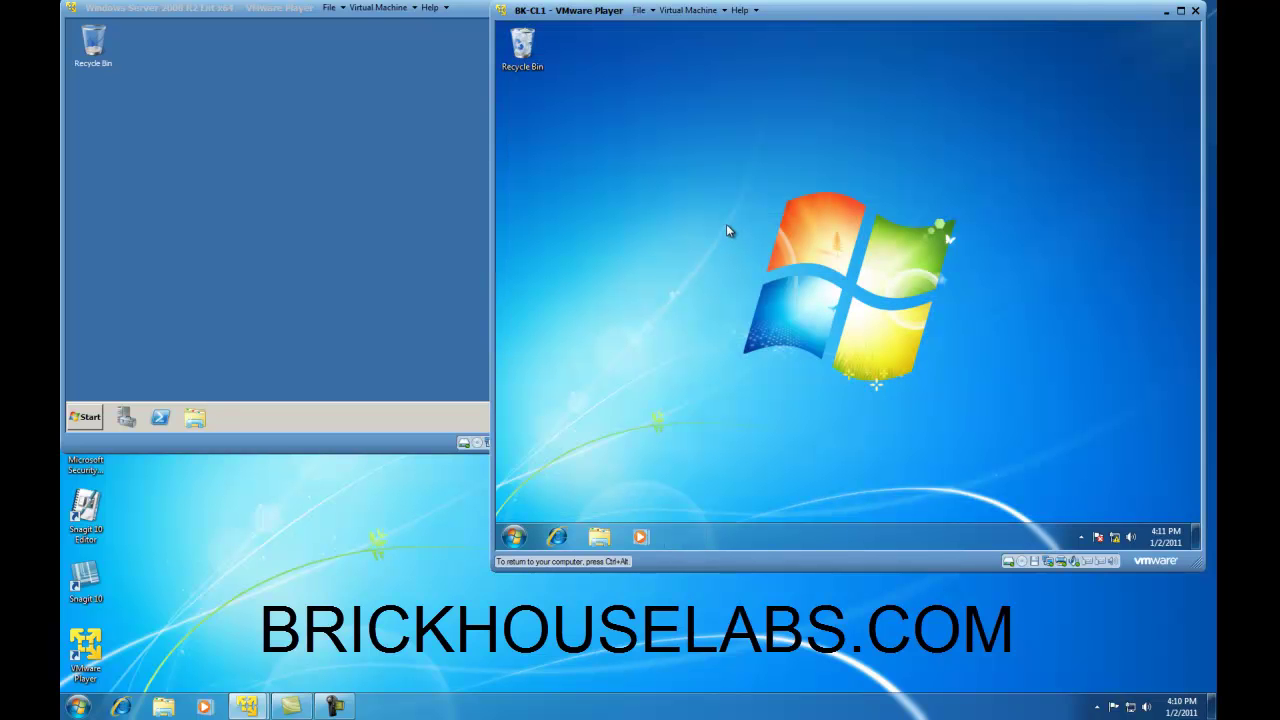